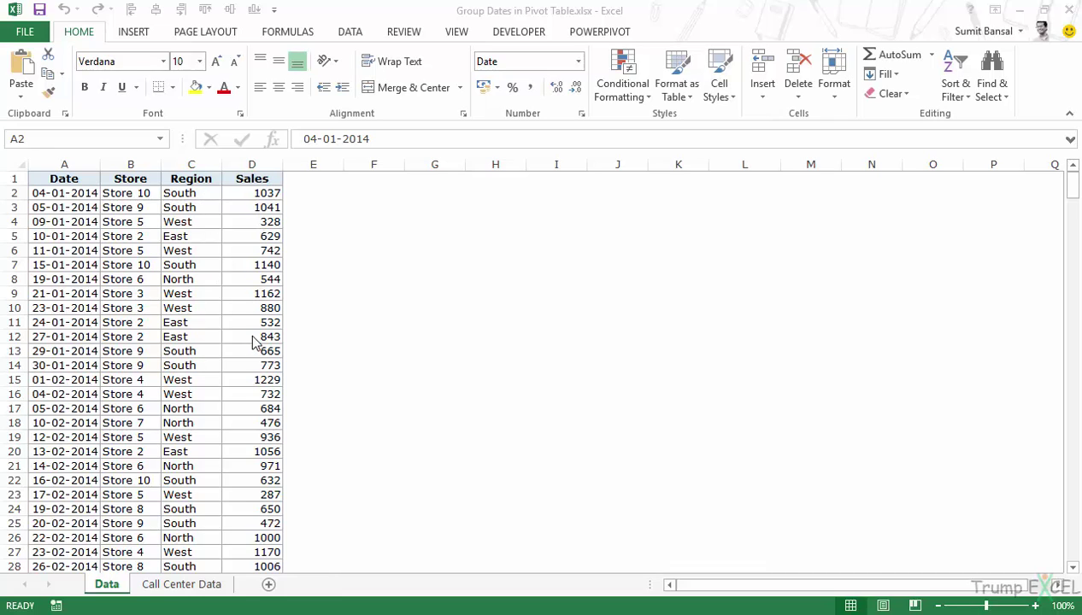
# - Create a PivotTable on a new worksheet from the Data range A1:D318
pyautogui.click(125, 248)
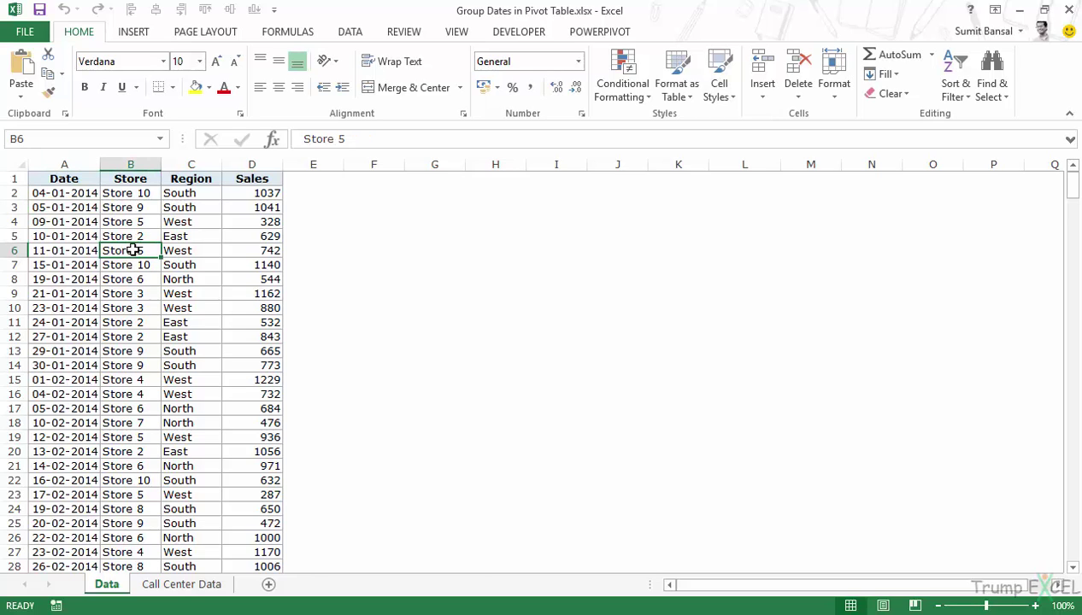
pyautogui.click(131, 33)
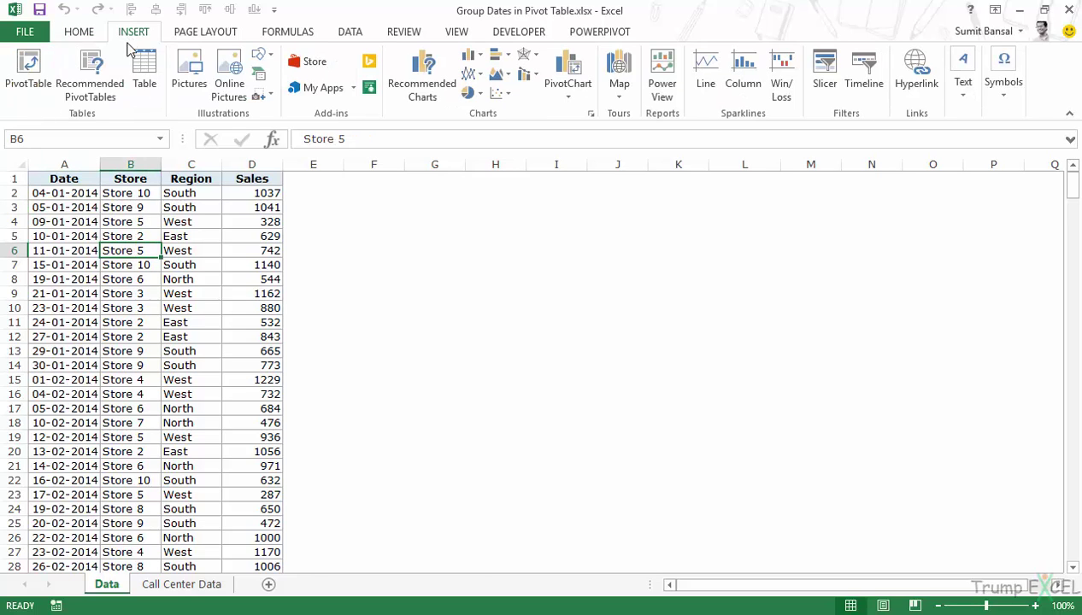
pyautogui.click(28, 71)
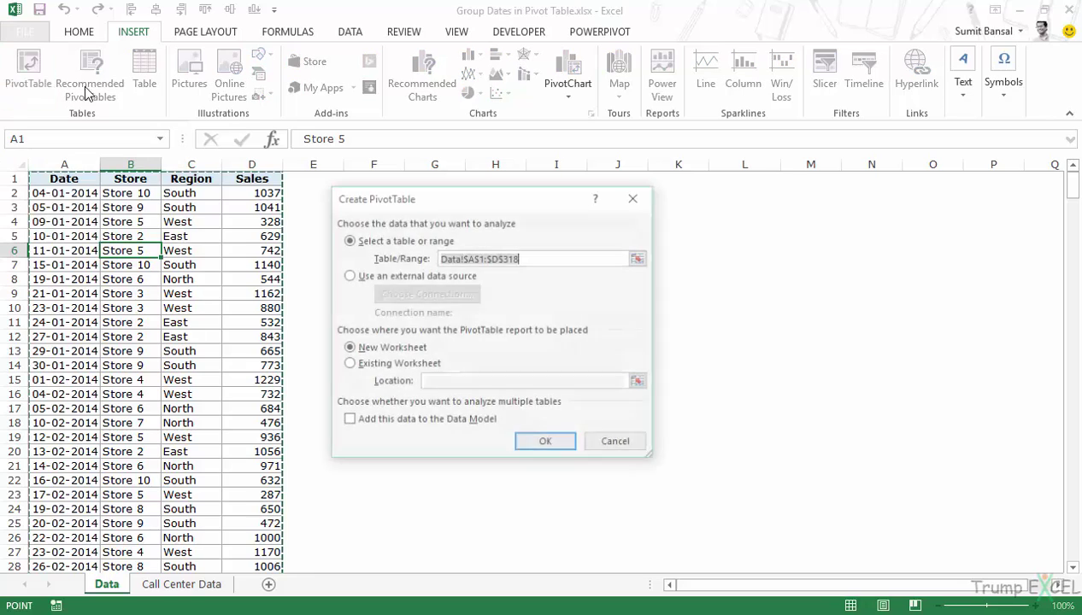
pyautogui.moveTo(358, 208); pyautogui.dragTo(360, 222)
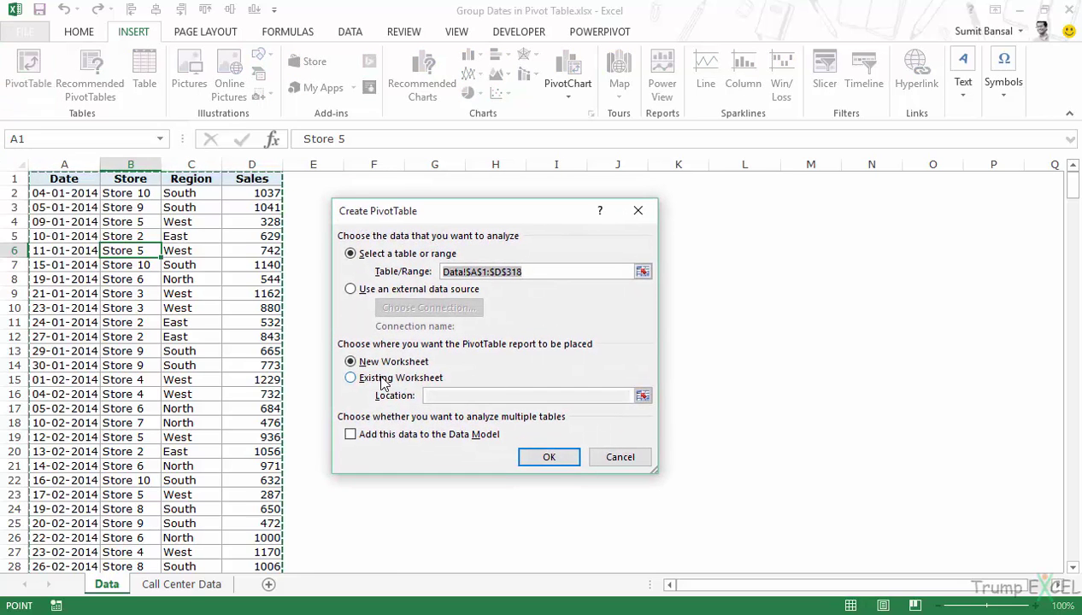
pyautogui.click(549, 458)
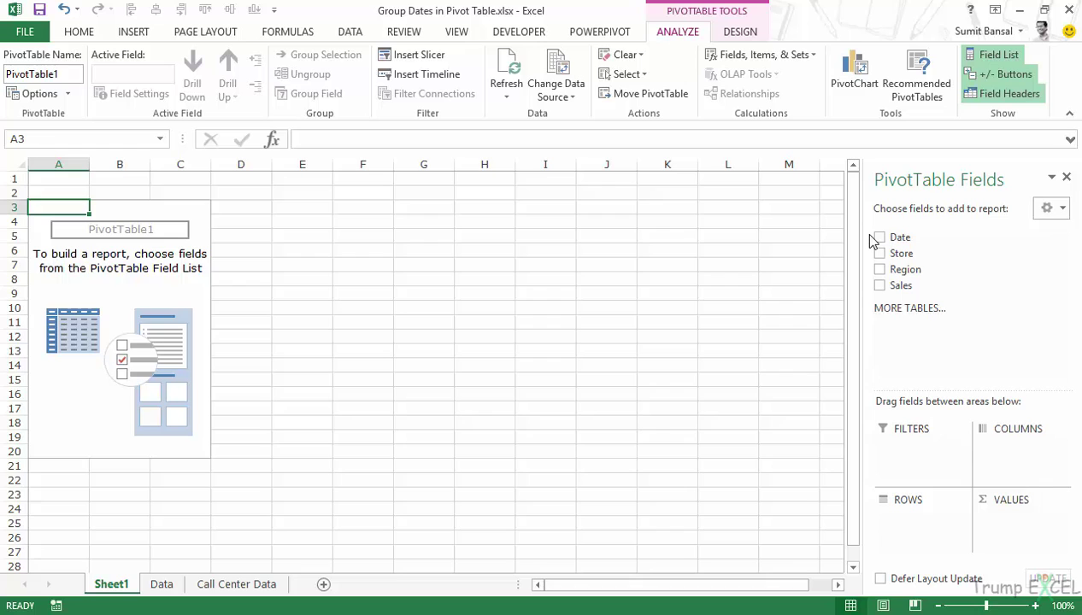
# - Put Date in Rows and Sales in Values so each date shows its Sum of Sales
pyautogui.moveTo(889, 239); pyautogui.dragTo(911, 530)
pyautogui.moveTo(898, 287); pyautogui.dragTo(1005, 535)
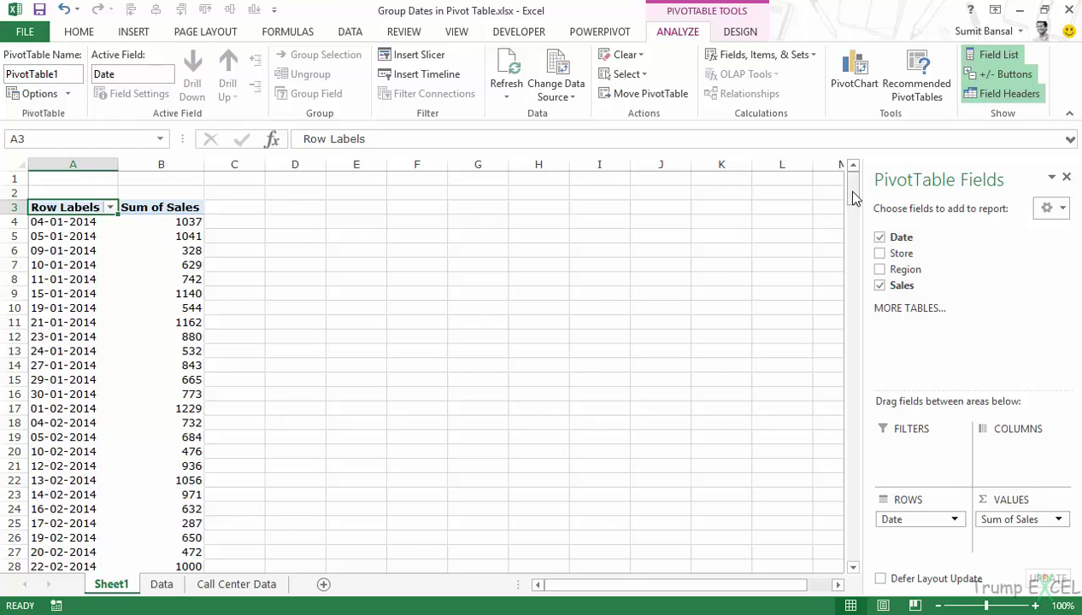
pyautogui.moveTo(853, 194); pyautogui.dragTo(816, 181)
# - Group the pivot dates by Years only, removing Months
pyautogui.click(54, 223)
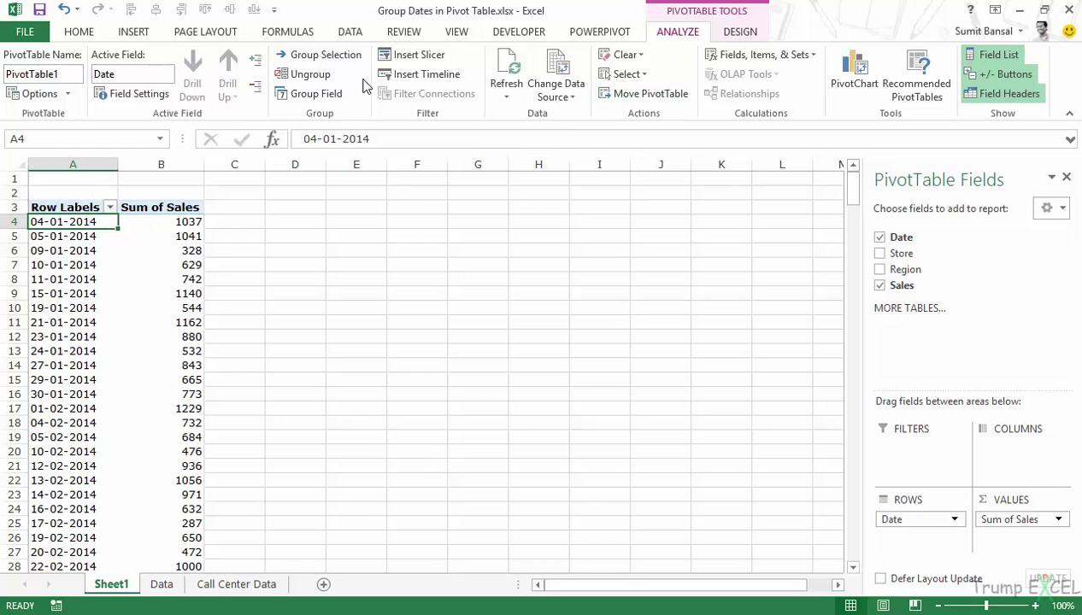
pyautogui.click(323, 60)
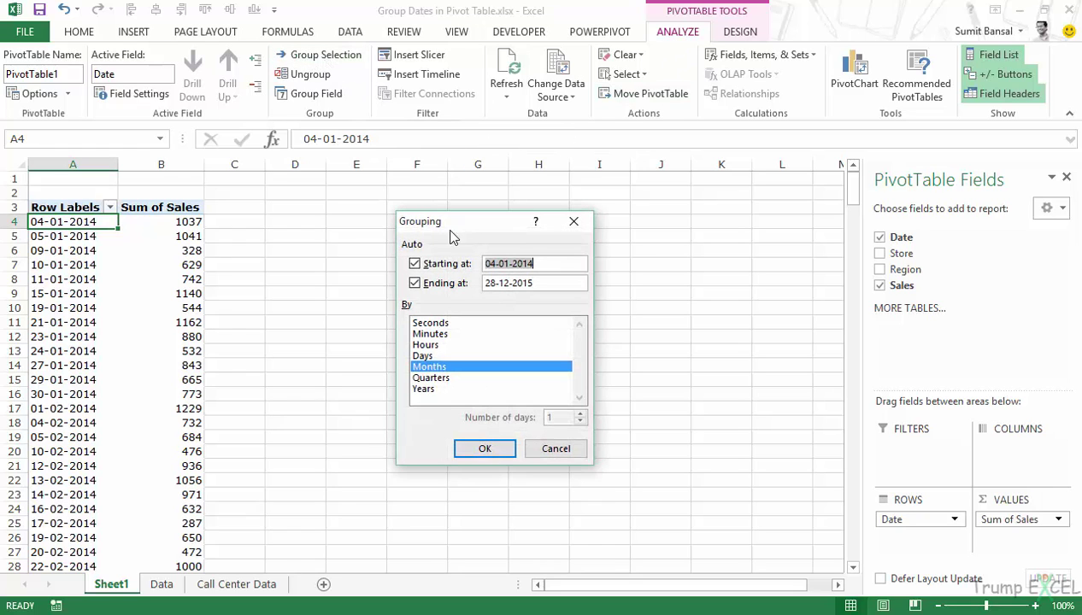
pyautogui.moveTo(441, 233); pyautogui.dragTo(350, 221)
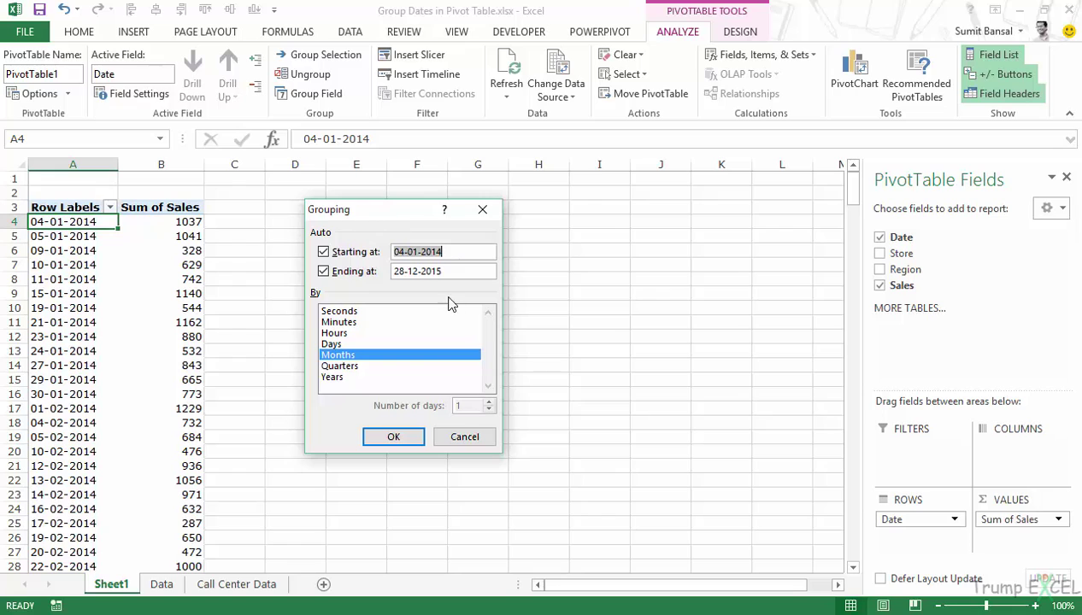
pyautogui.click(341, 380)
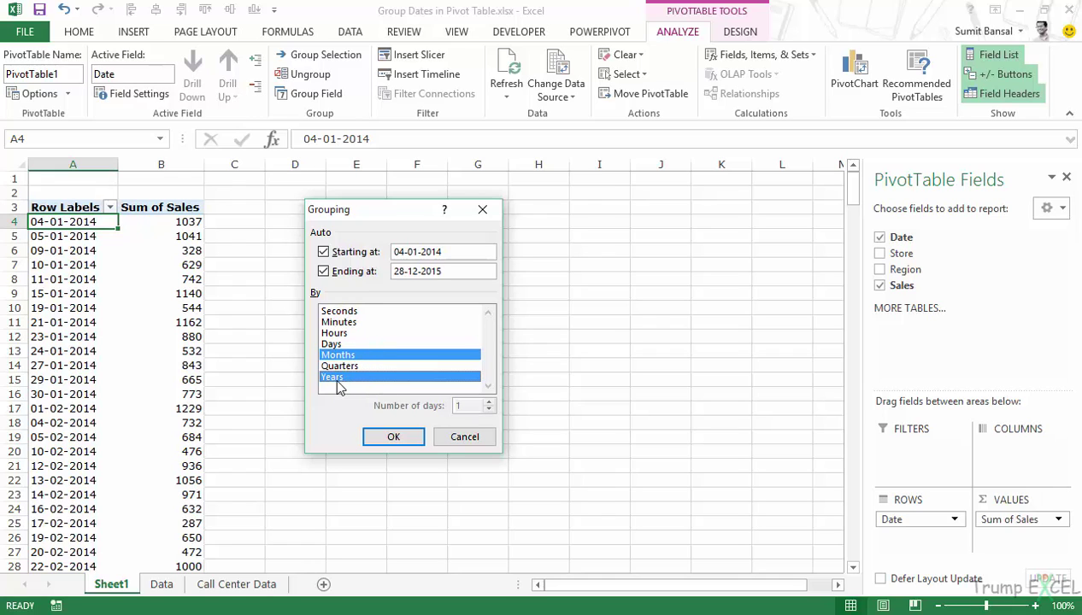
pyautogui.click(352, 358)
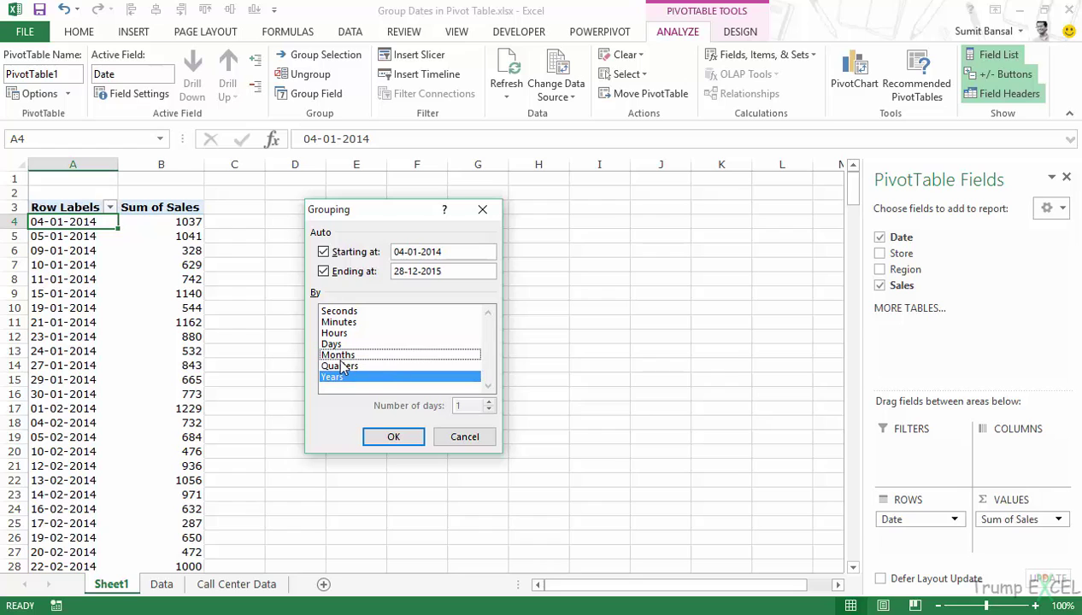
pyautogui.click(393, 436)
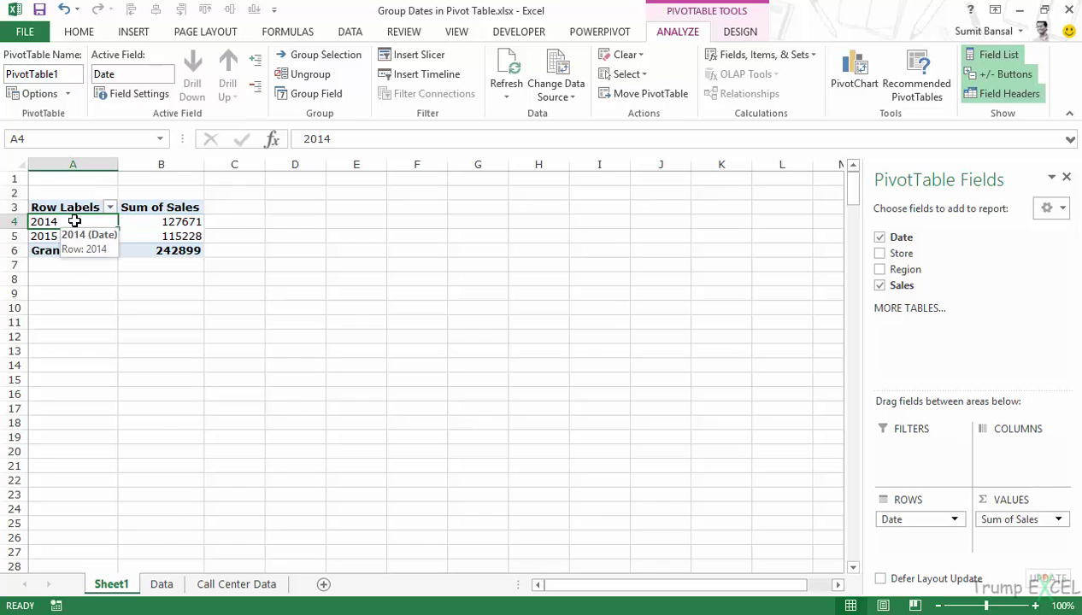
# - Check the year totals: 2014 at 127671 and 2015 at 115228
pyautogui.click(147, 221)
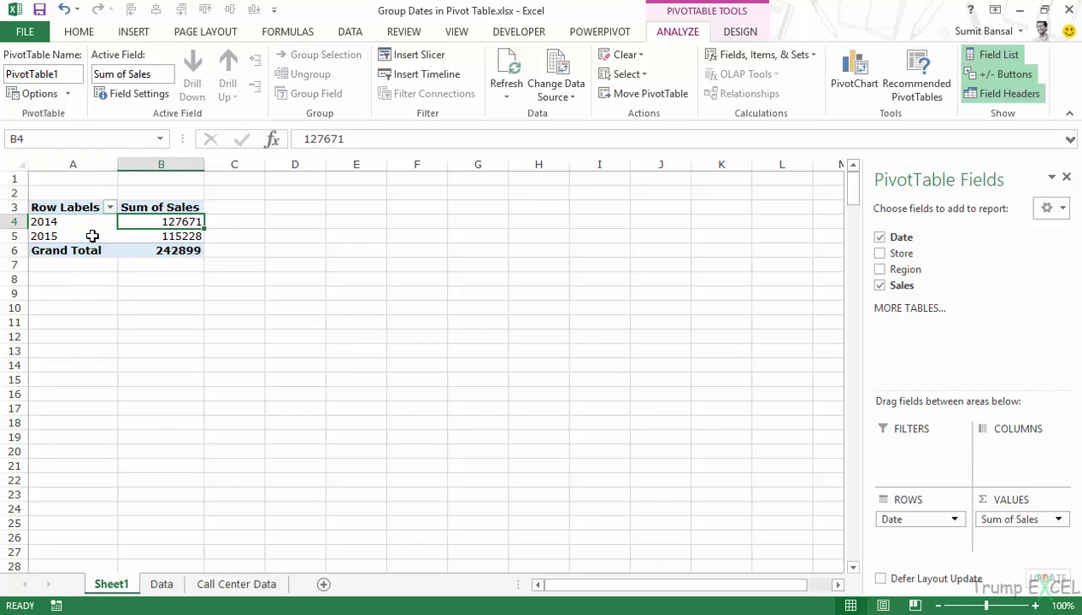
pyautogui.click(93, 236)
pyautogui.click(152, 237)
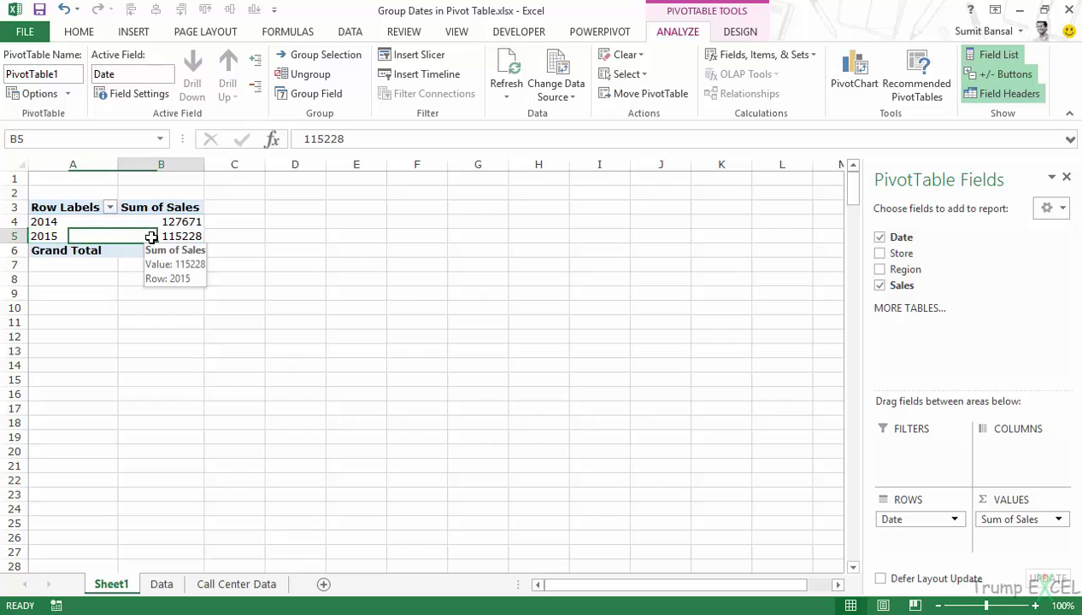
pyautogui.click(84, 224)
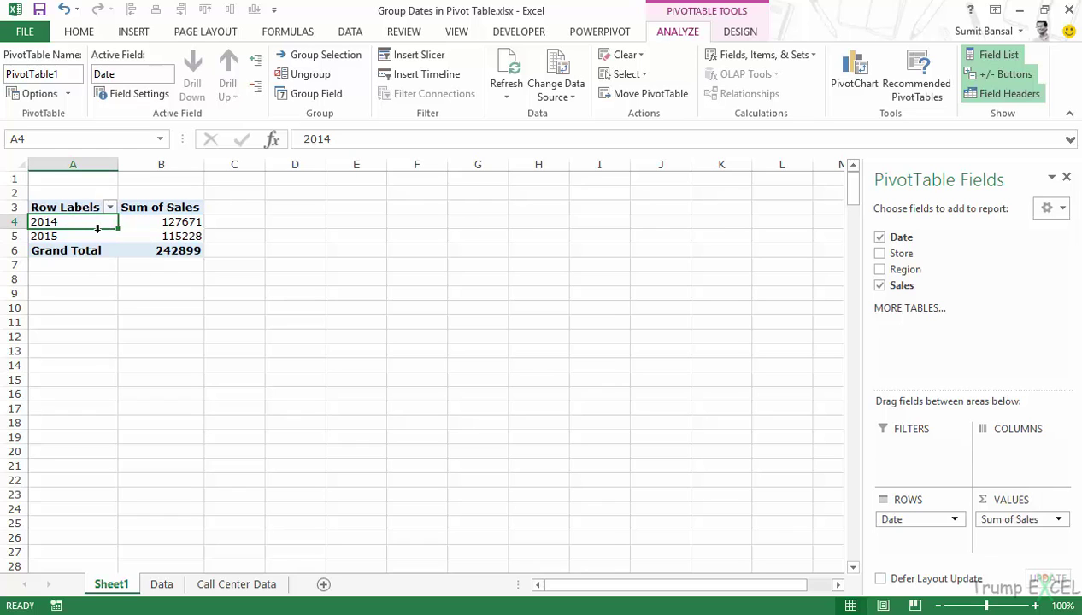
# - Ungroup the years and regroup the dates by Quarters only
pyautogui.click(310, 75)
pyautogui.click(309, 55)
pyautogui.moveTo(387, 219); pyautogui.dragTo(410, 207)
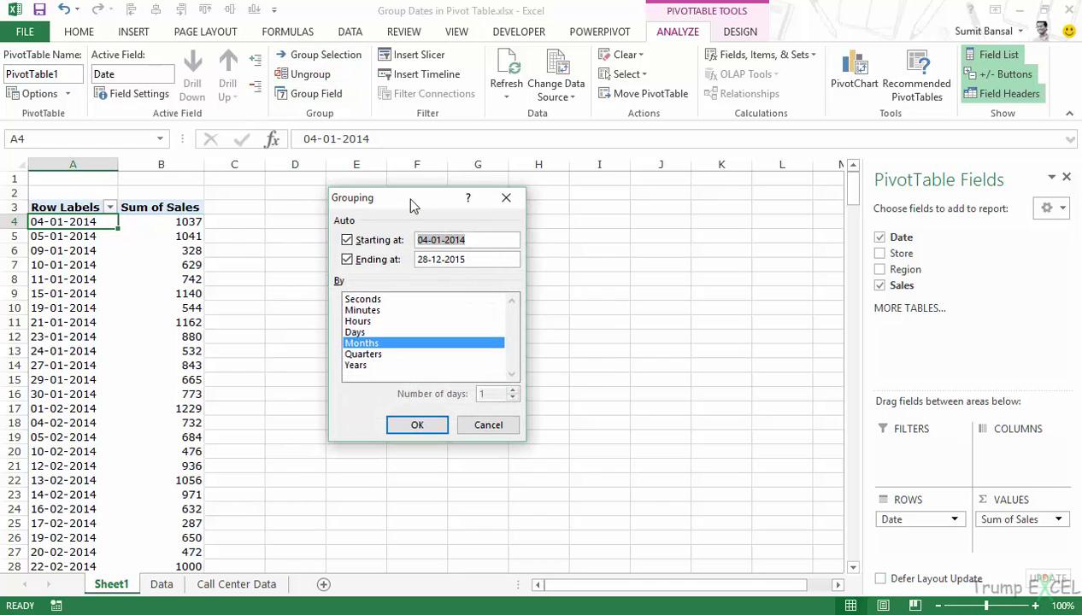
pyautogui.click(359, 356)
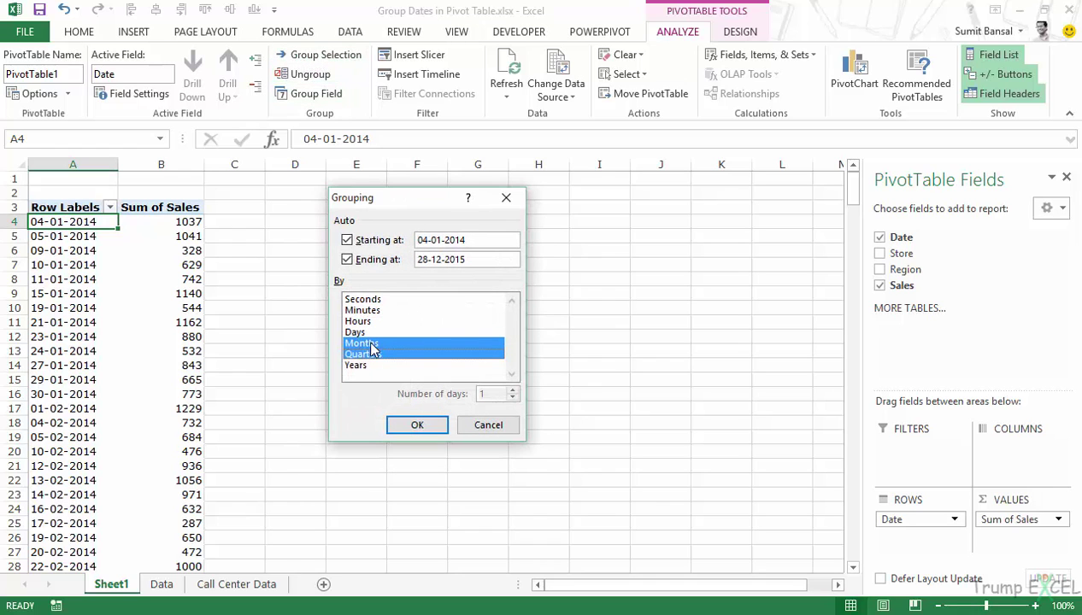
pyautogui.click(370, 344)
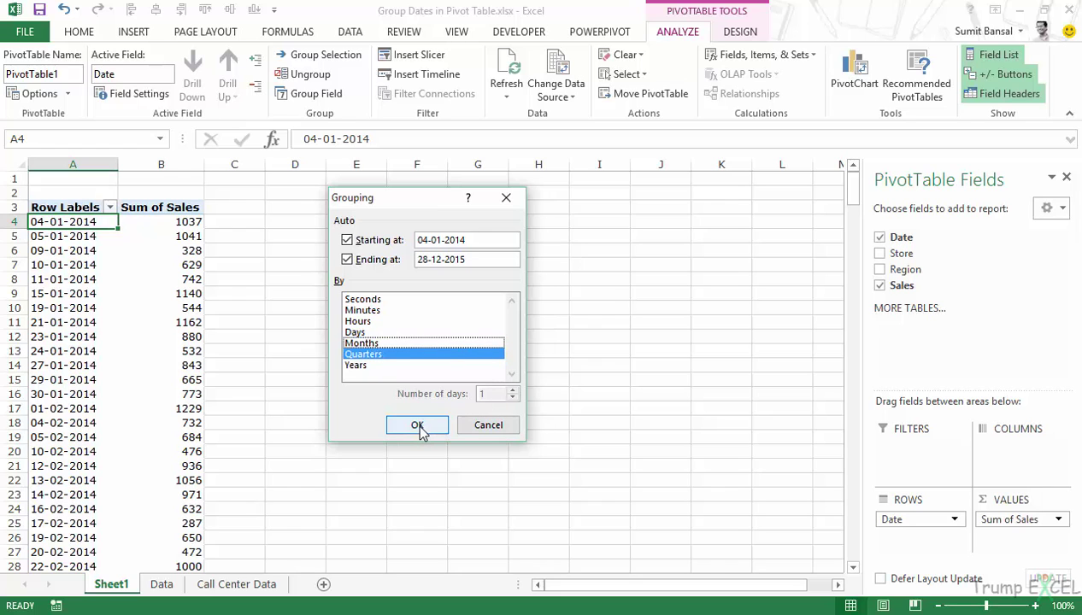
pyautogui.click(417, 427)
# - Review the Qtr1 to Qtr4 labels and the Qtr1 sales total
pyautogui.moveTo(70, 224); pyautogui.dragTo(65, 263)
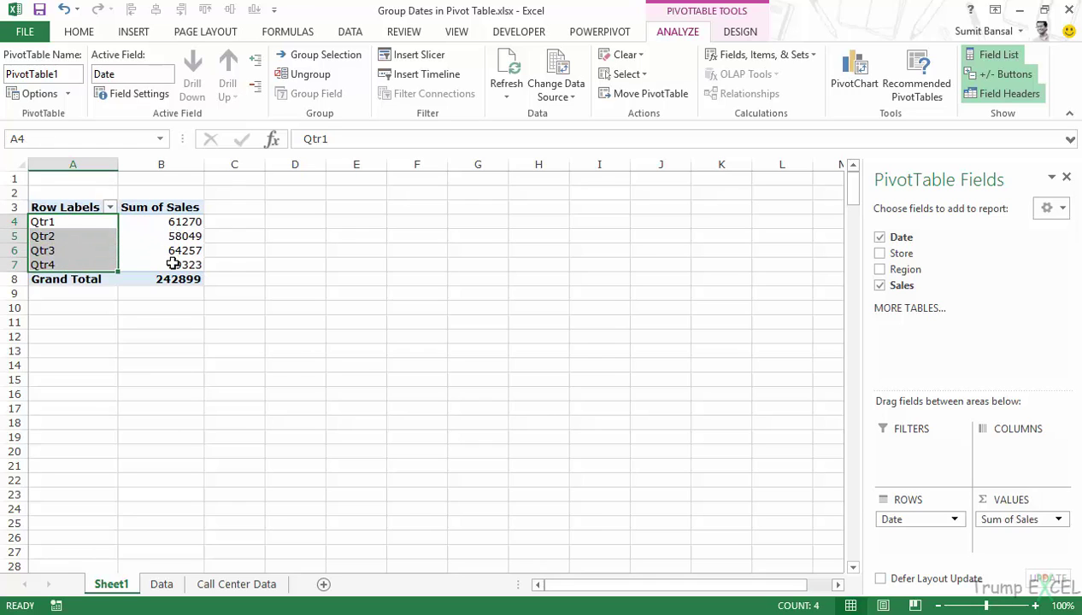
pyautogui.click(88, 224)
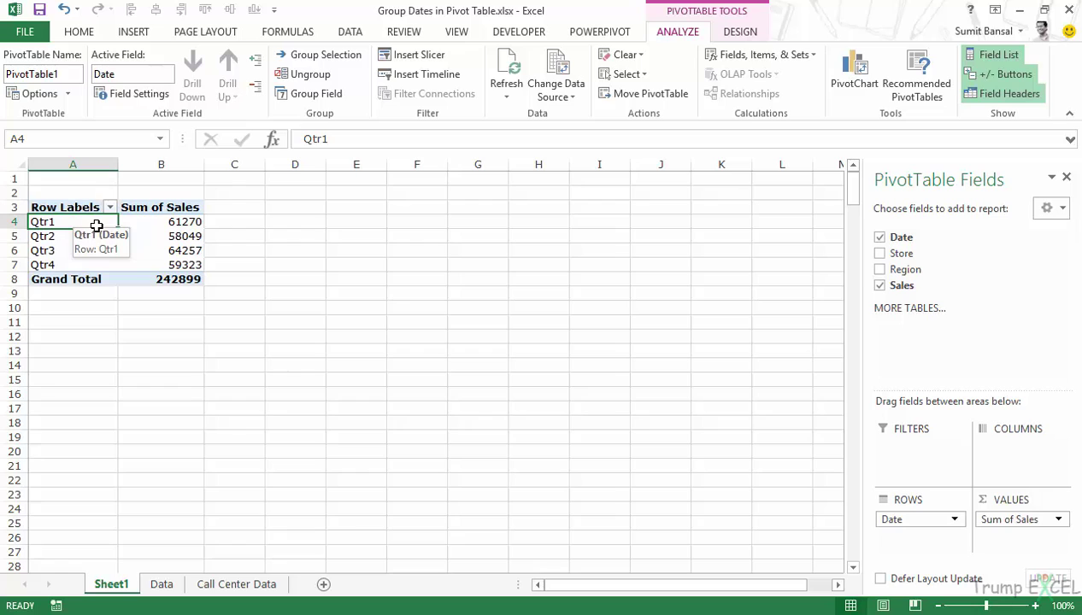
pyautogui.click(153, 222)
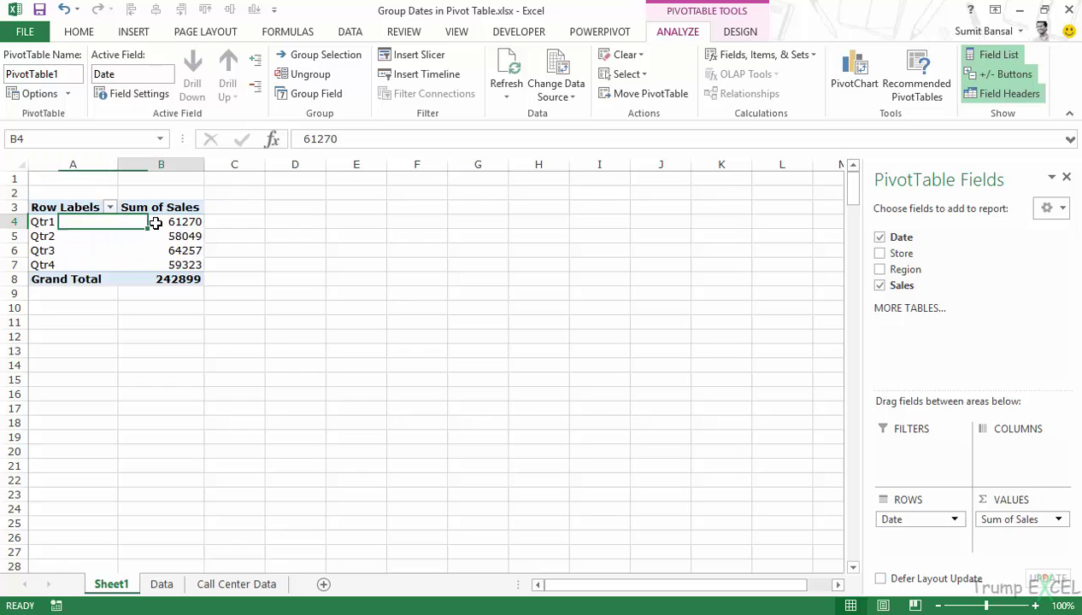
pyautogui.click(92, 222)
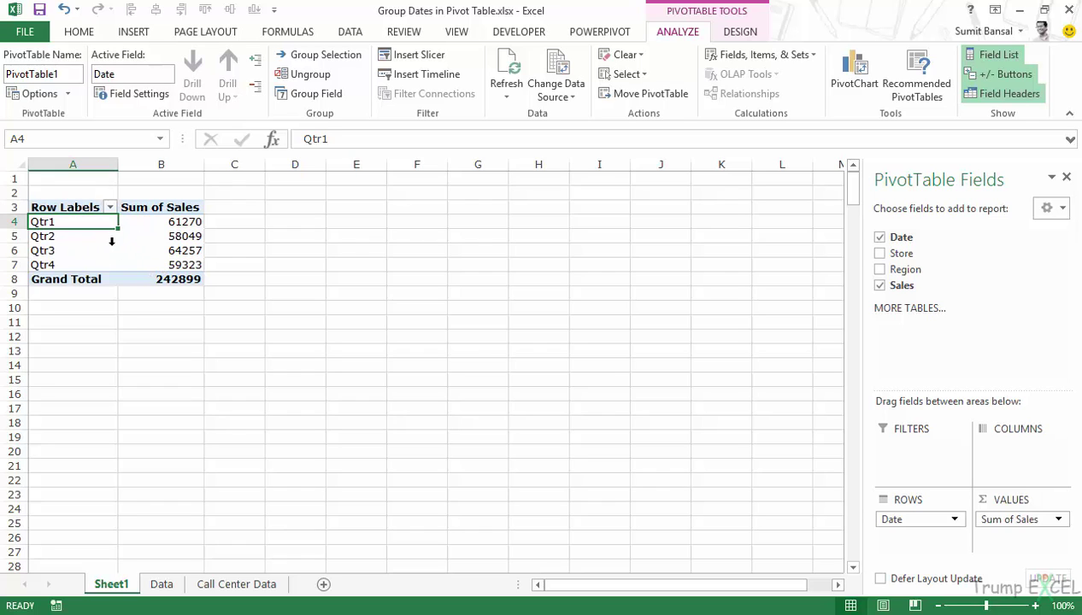
# - Group by Quarters and Years so 2014 and 2015 each break into Qtr1–Qtr4
pyautogui.click(329, 58)
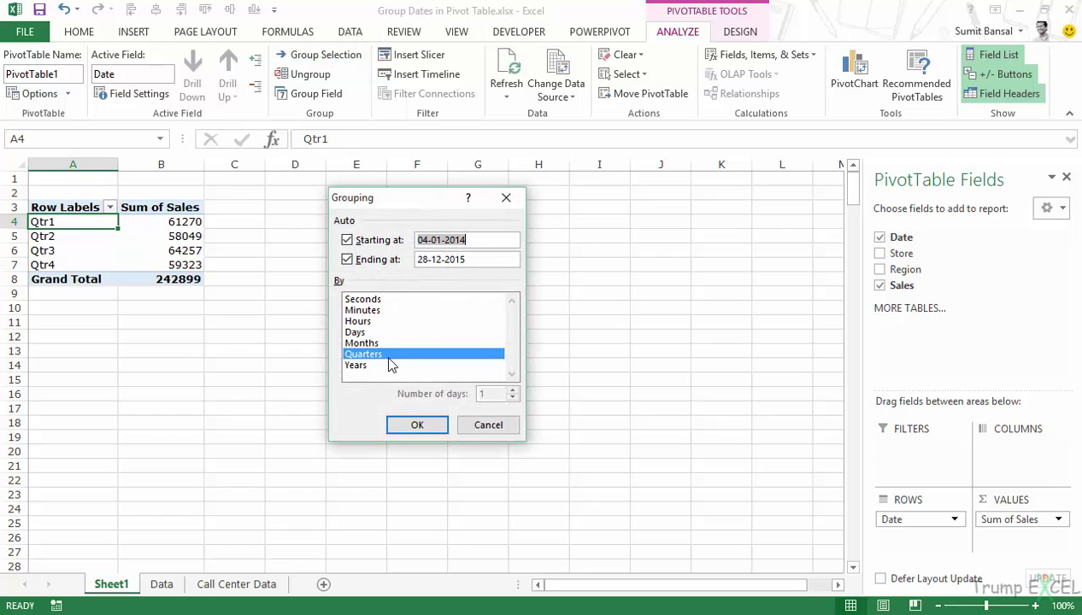
pyautogui.click(356, 366)
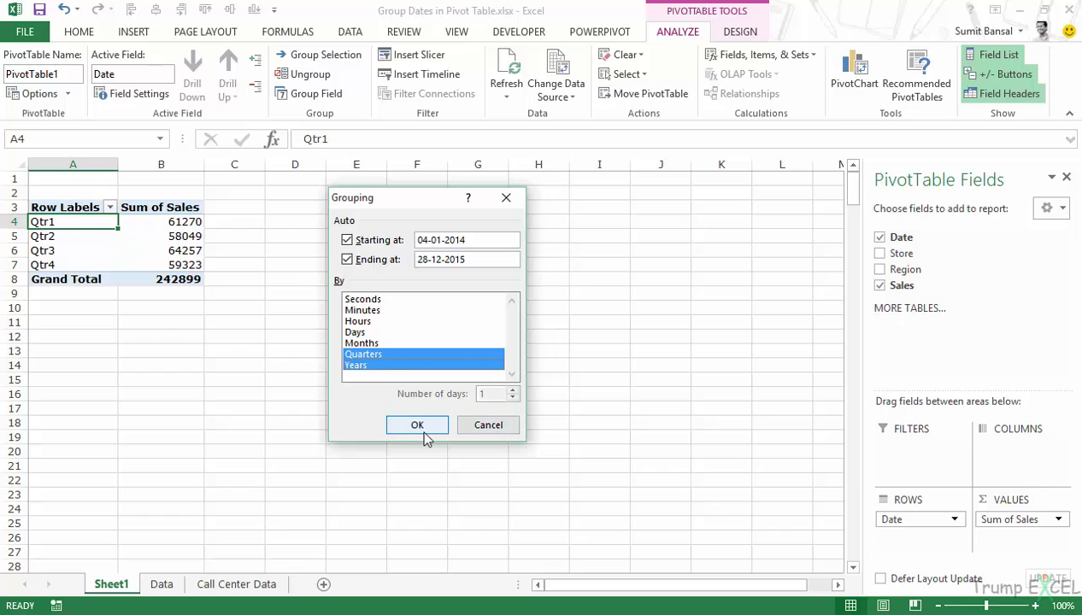
pyautogui.click(421, 425)
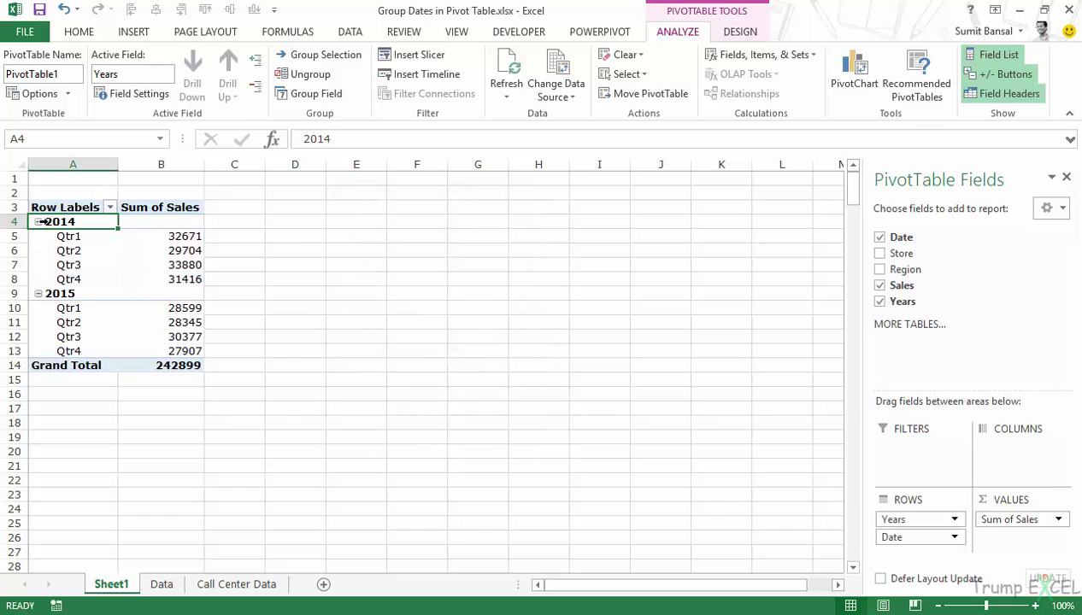
pyautogui.moveTo(76, 236); pyautogui.dragTo(73, 354)
pyautogui.click(73, 294)
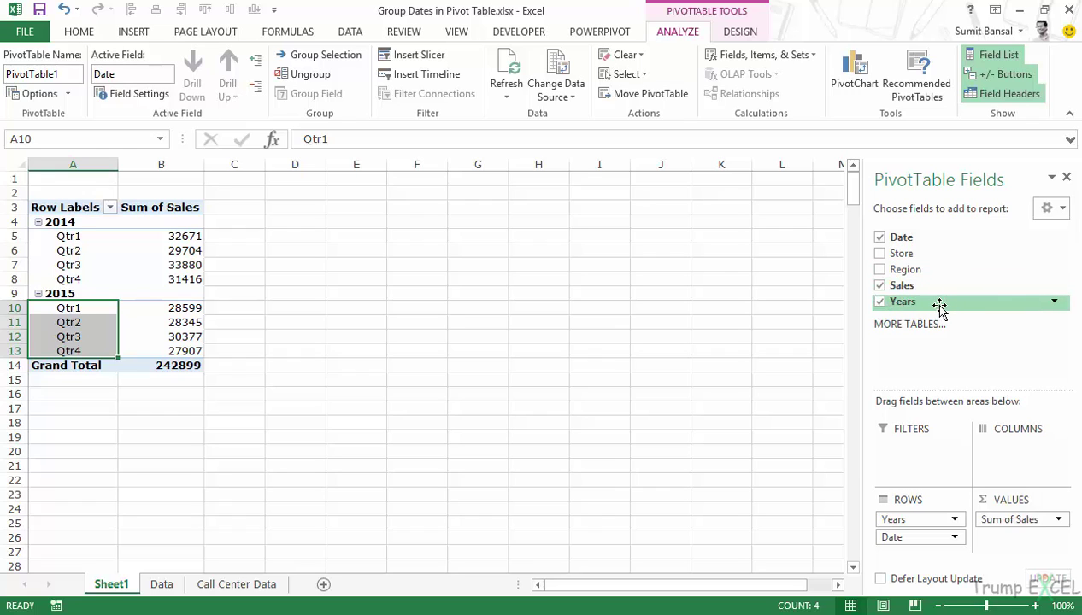
pyautogui.click(167, 586)
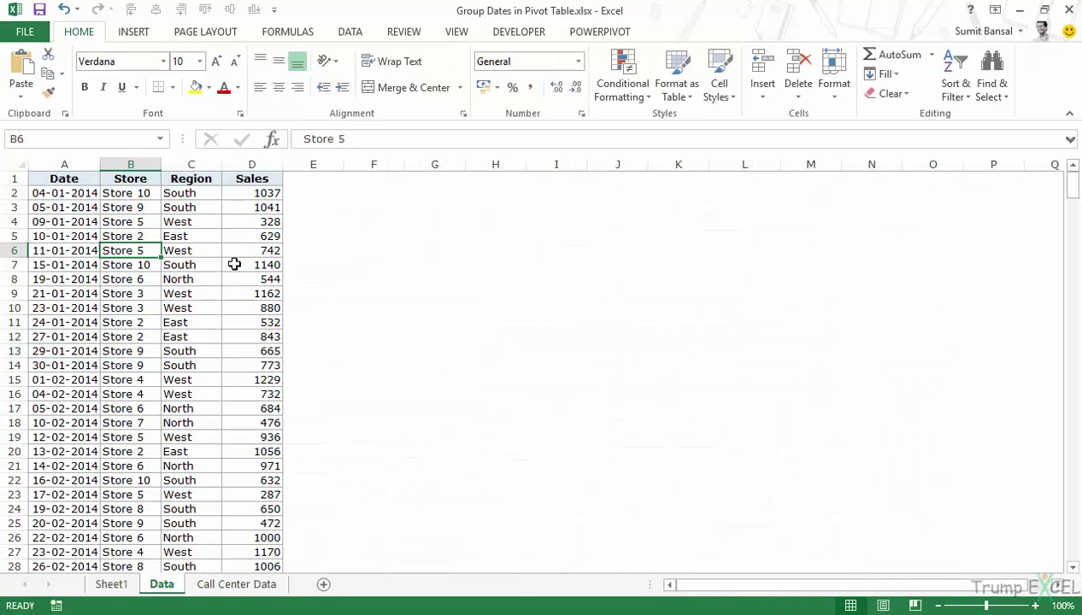
pyautogui.click(112, 585)
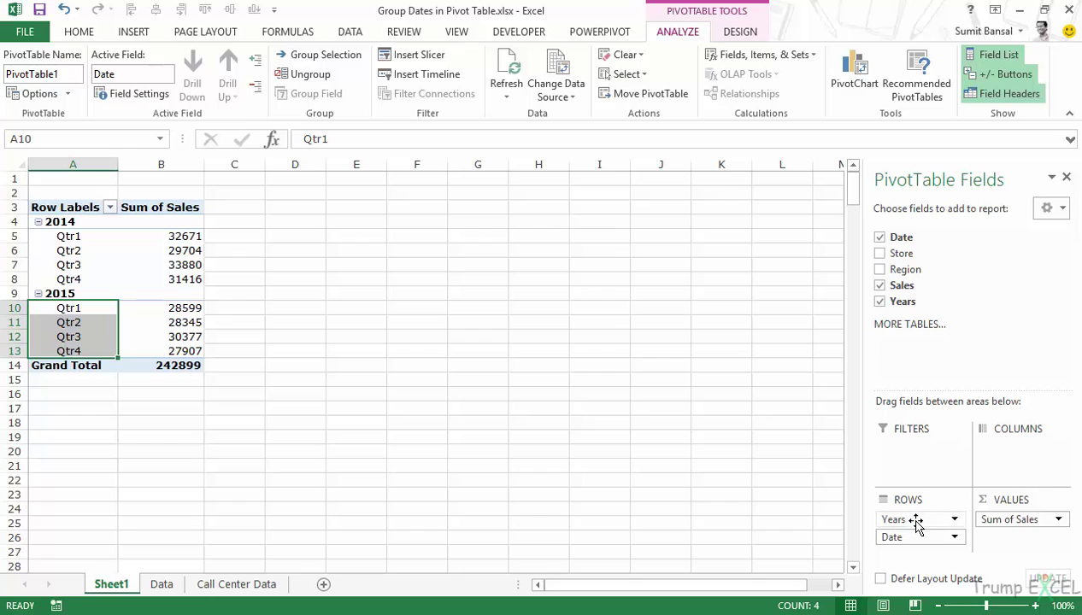
# - Move Years to the pivot columns and select each year's quarterly sales
pyautogui.moveTo(916, 522); pyautogui.dragTo(1005, 454)
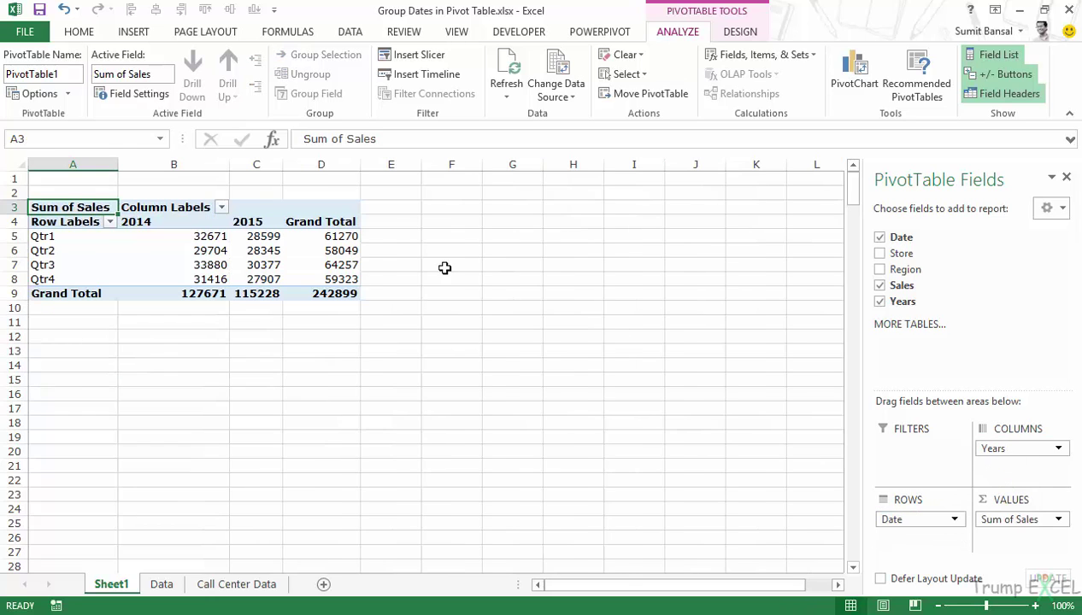
pyautogui.moveTo(171, 221); pyautogui.dragTo(176, 279)
pyautogui.moveTo(261, 224); pyautogui.dragTo(266, 278)
pyautogui.moveTo(55, 242); pyautogui.dragTo(50, 278)
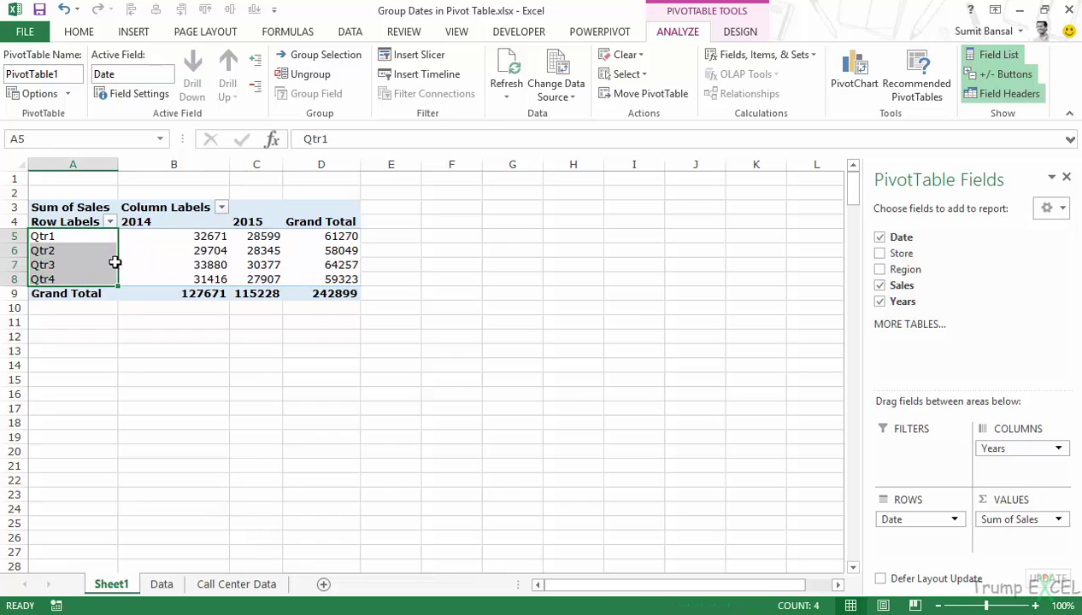
# - Inspect the Qtr1 row values for 2014 and 2015
pyautogui.click(103, 238)
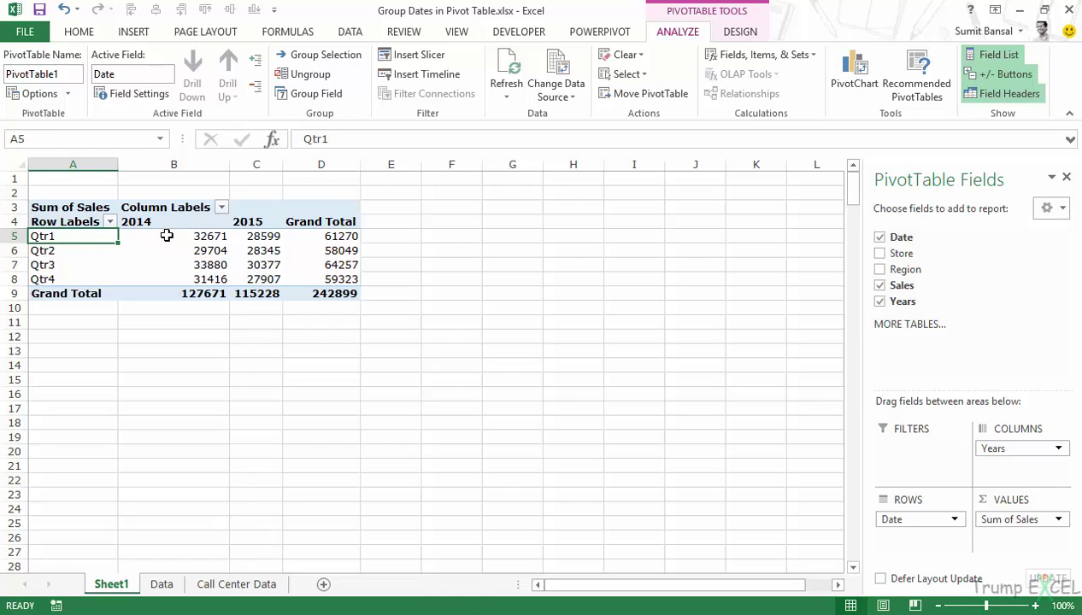
pyautogui.click(196, 237)
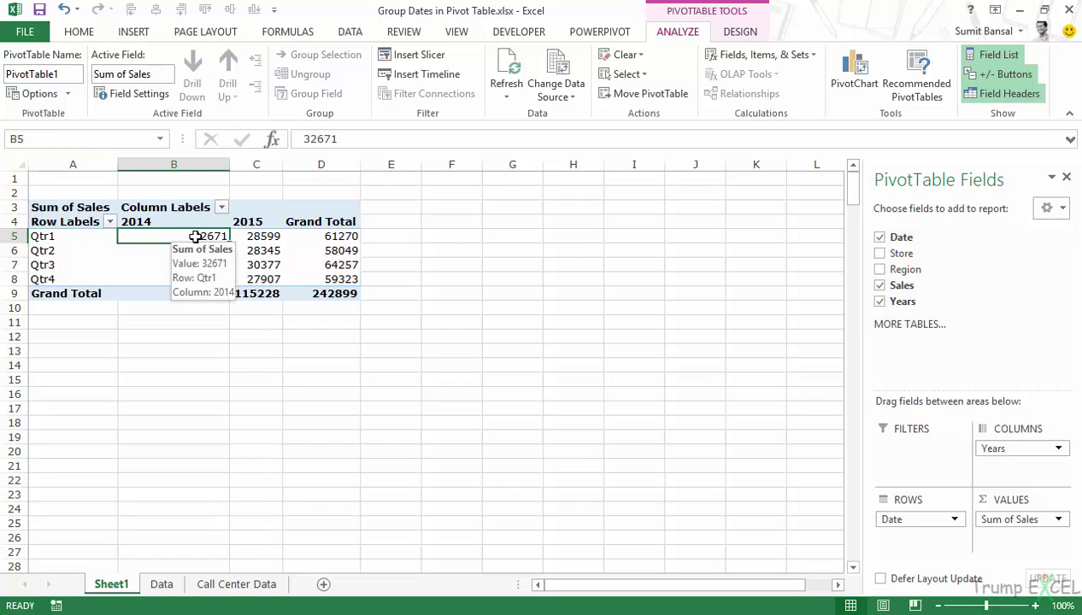
pyautogui.click(268, 235)
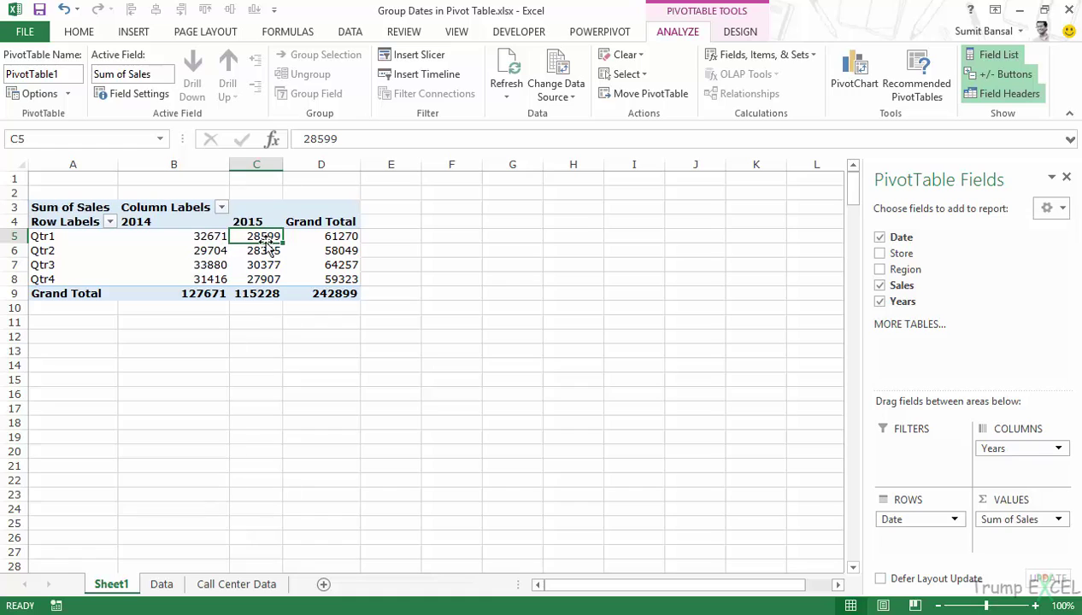
pyautogui.click(65, 239)
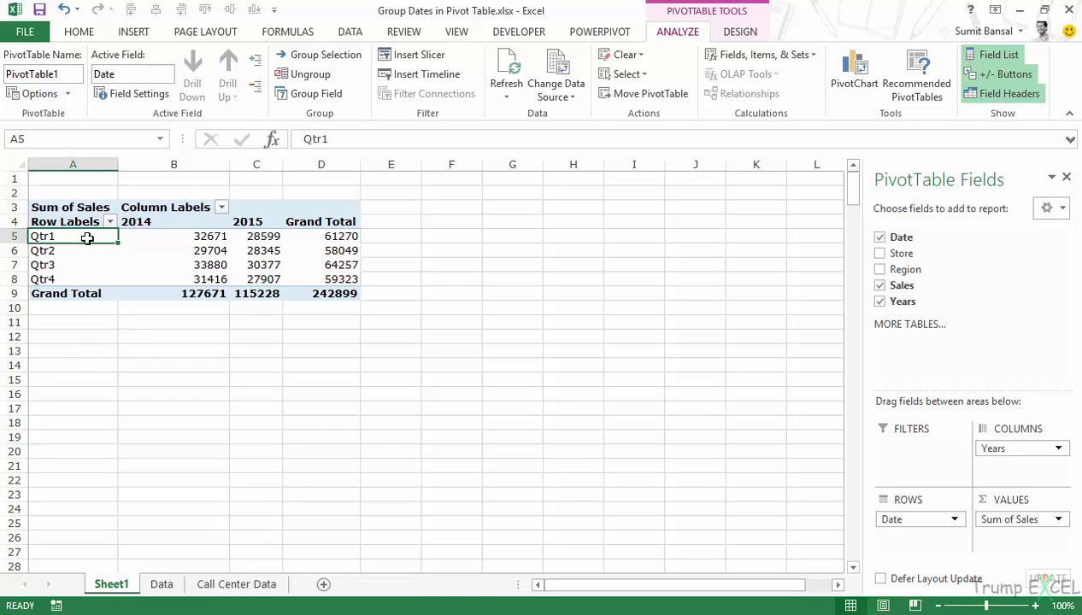
# - Regroup dates by Months and Years, with Years as columns showing Jan–Dec sales
pyautogui.click(311, 75)
pyautogui.click(316, 54)
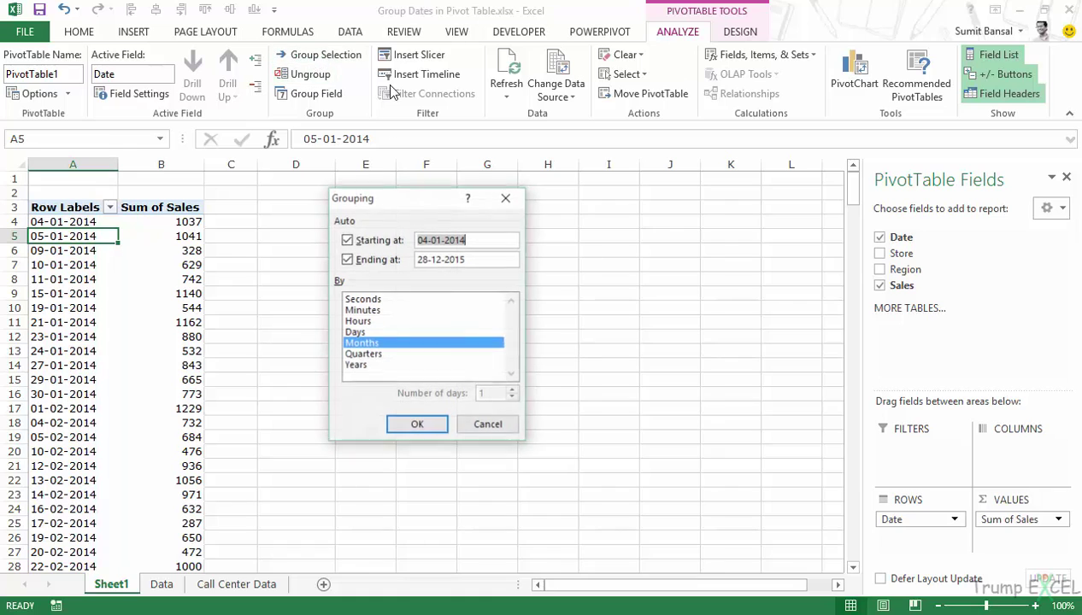
pyautogui.click(379, 366)
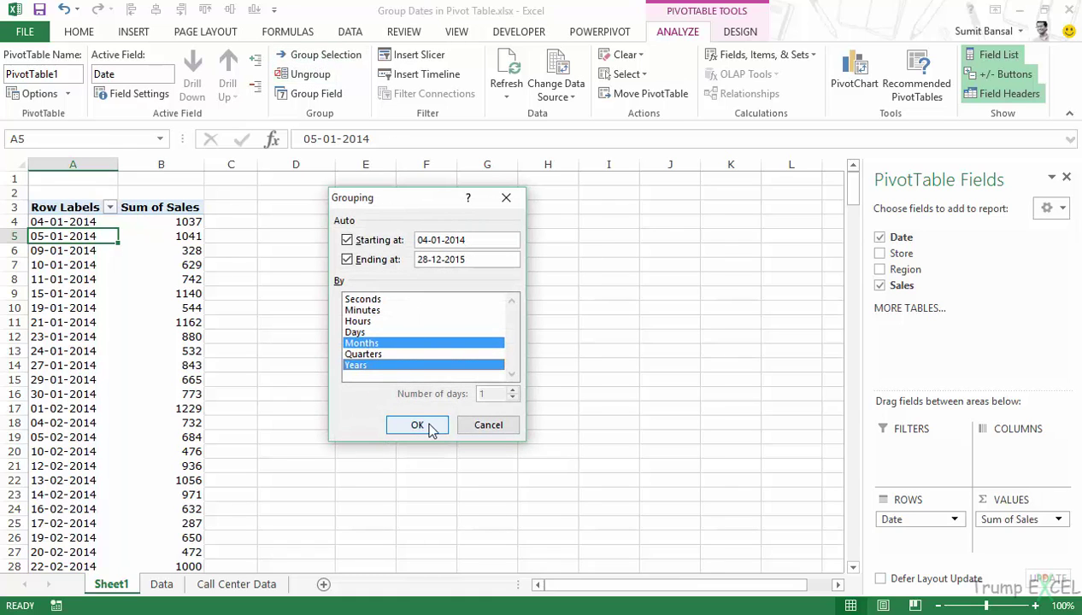
pyautogui.click(430, 427)
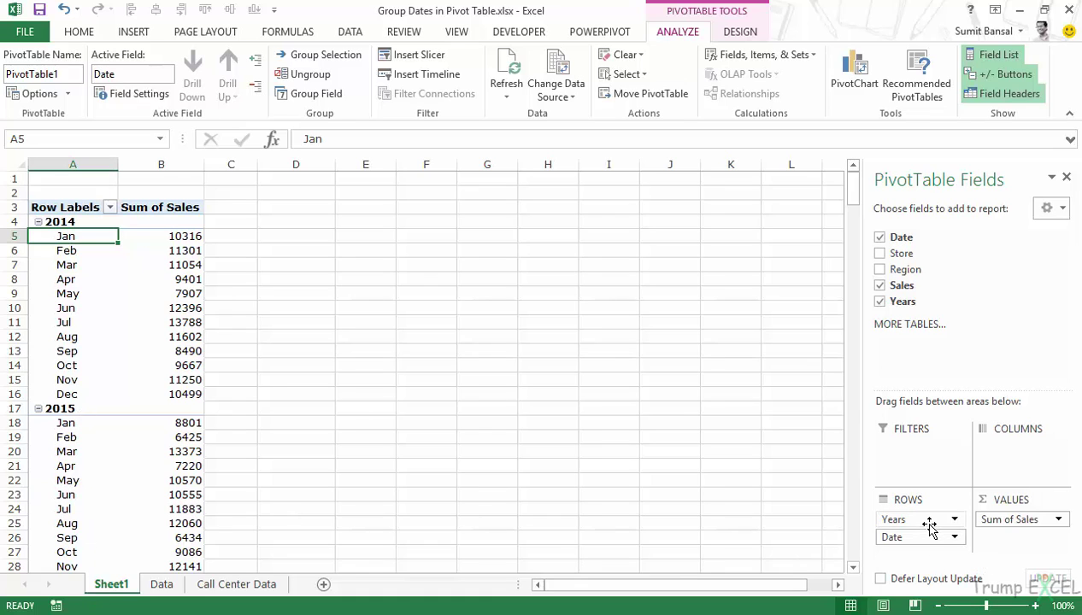
pyautogui.moveTo(927, 519); pyautogui.dragTo(1020, 459)
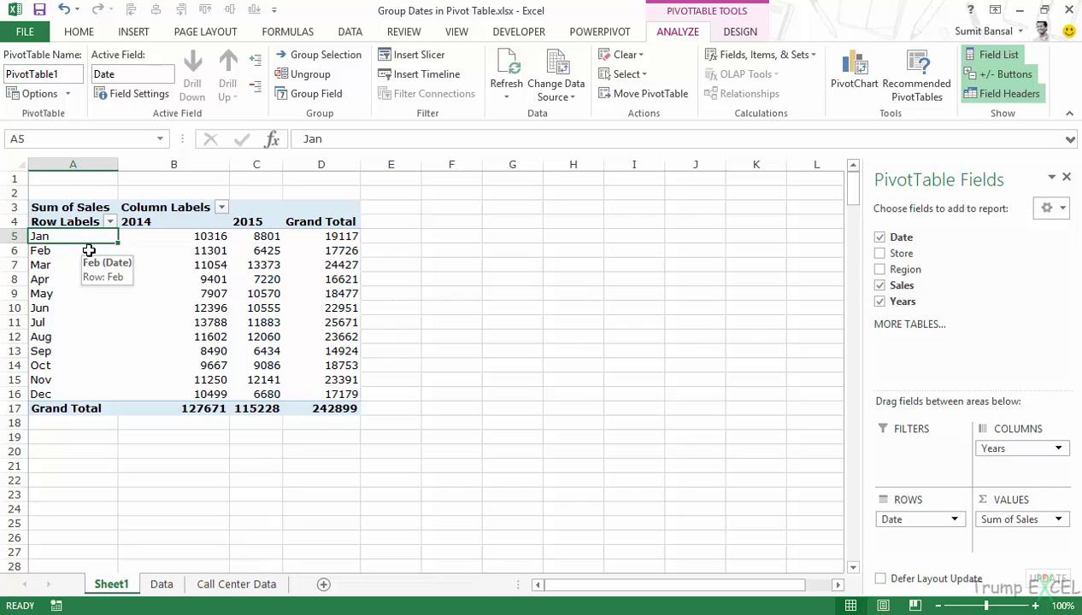
pyautogui.click(320, 65)
# - Group the dates by Days only in 7-day ranges, dropping Months and Years
pyautogui.moveTo(433, 197); pyautogui.dragTo(515, 198)
pyautogui.click(462, 342)
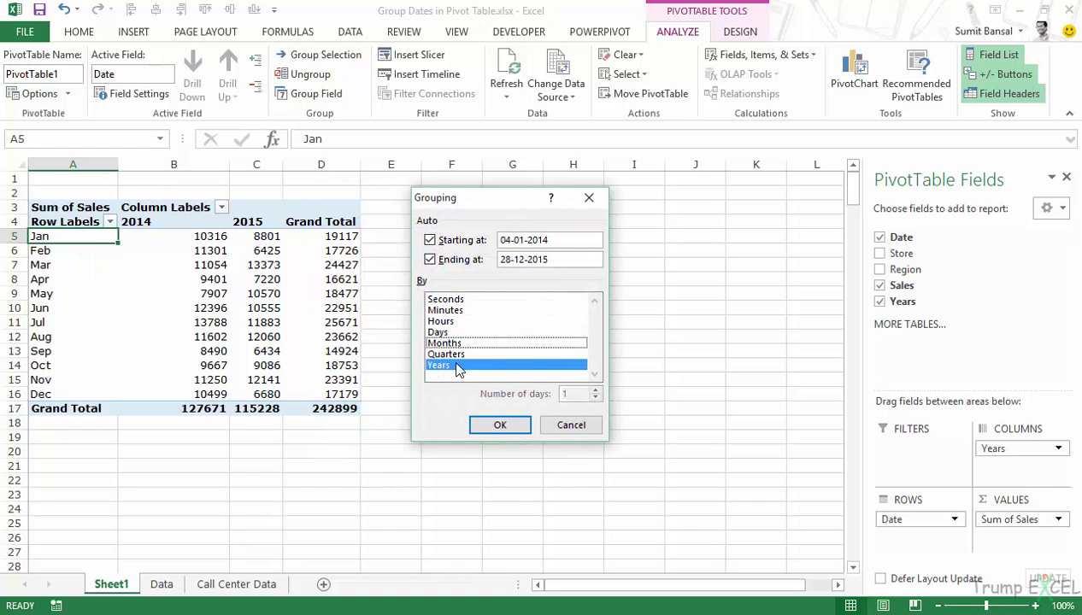
pyautogui.click(454, 365)
pyautogui.click(443, 333)
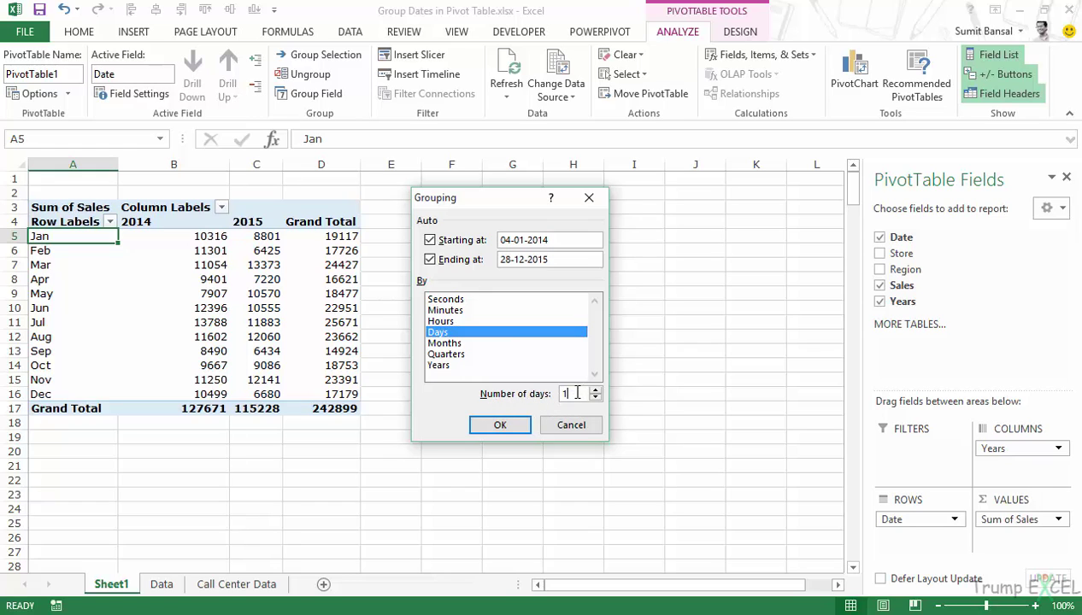
pyautogui.click(445, 342)
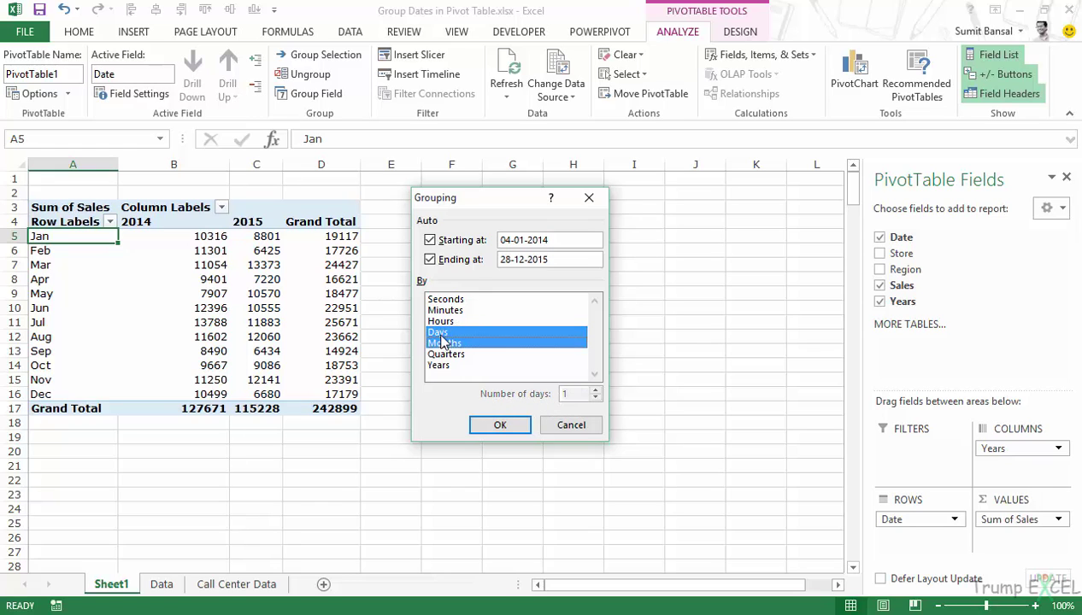
pyautogui.click(441, 332)
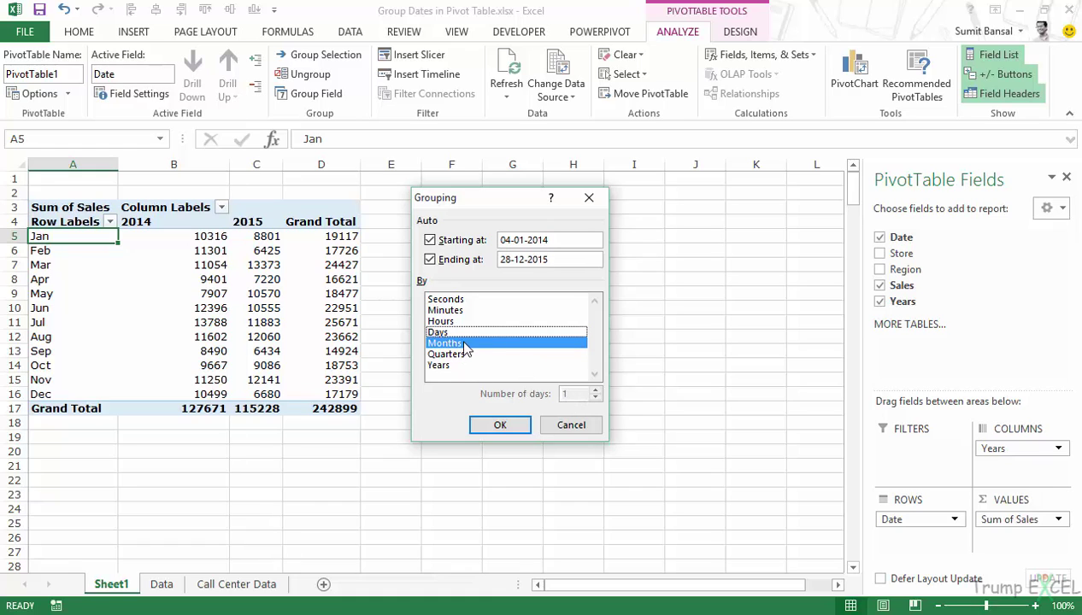
pyautogui.click(440, 334)
pyautogui.click(446, 344)
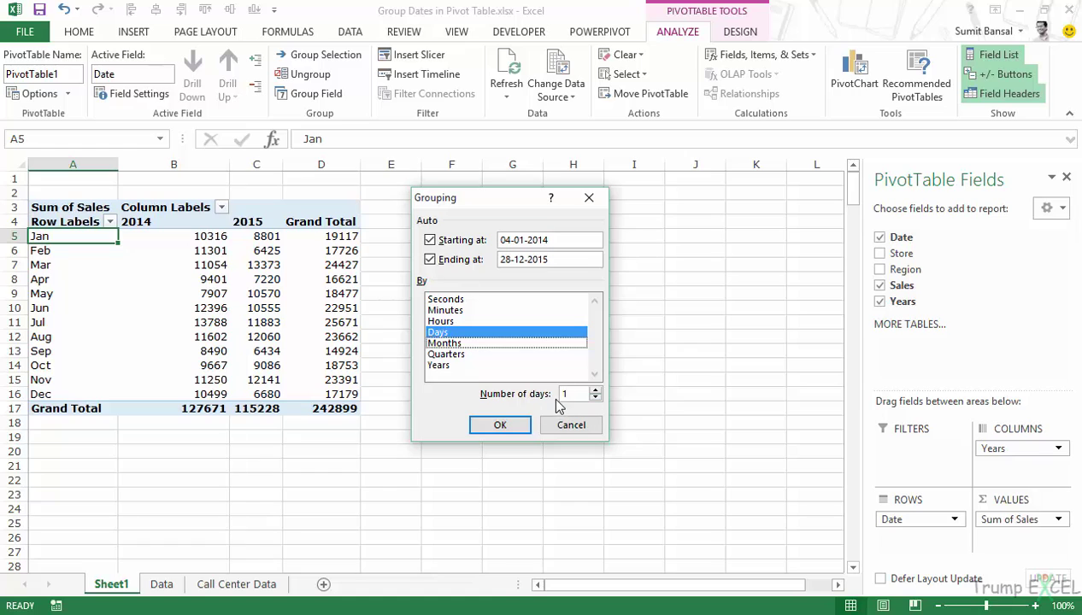
pyautogui.doubleClick(595, 391)
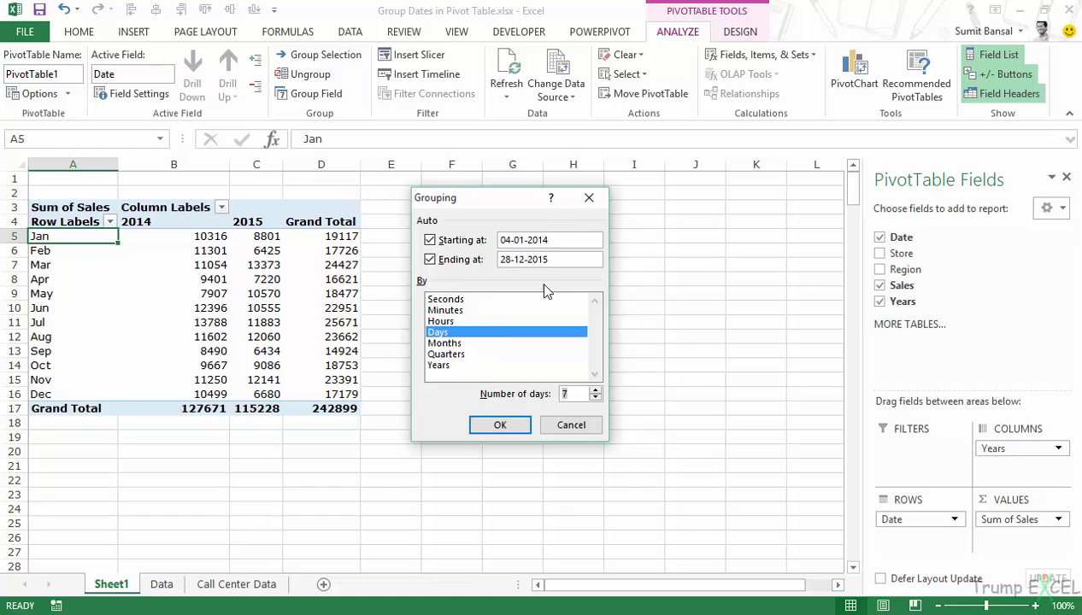
pyautogui.click(500, 426)
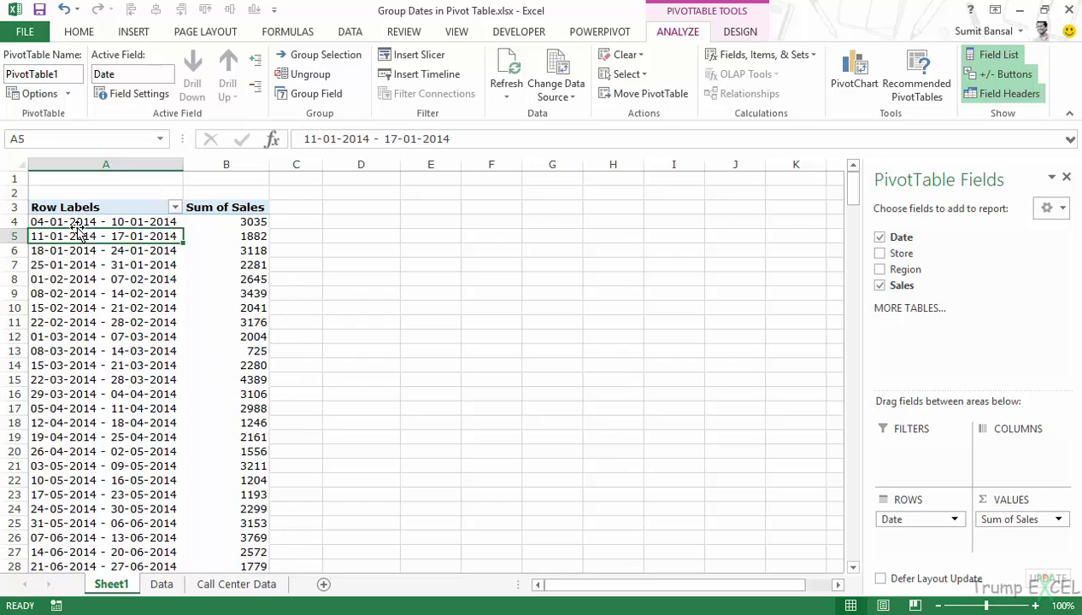
# - Inspect the weekly range labels, e.g. 11-01-2014 – 17-01-2014 at 1882
pyautogui.moveTo(156, 229); pyautogui.dragTo(242, 224)
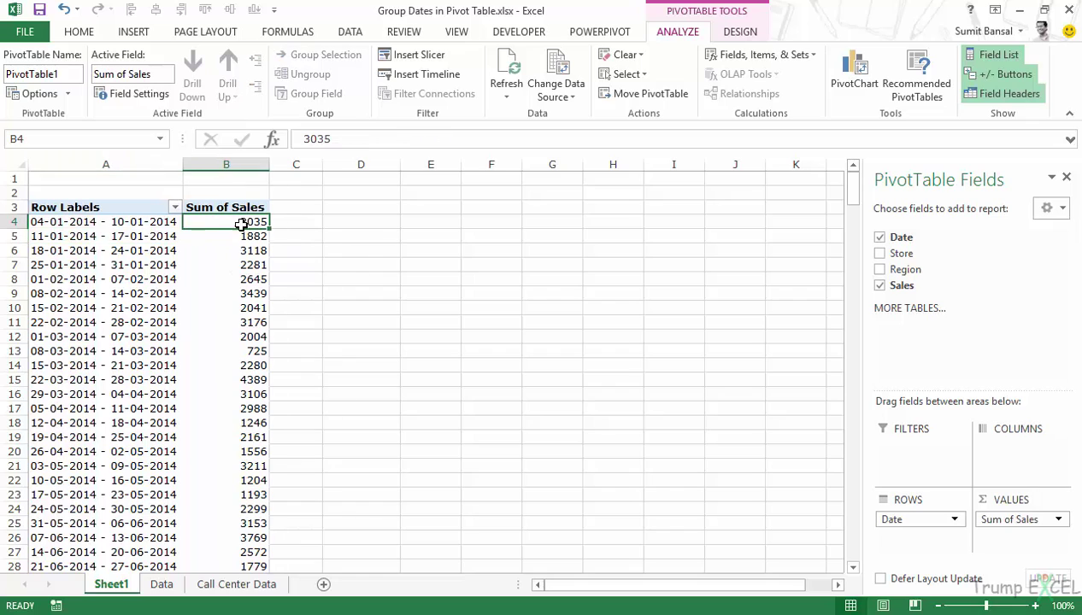
pyautogui.click(81, 237)
pyautogui.moveTo(90, 234); pyautogui.dragTo(248, 239)
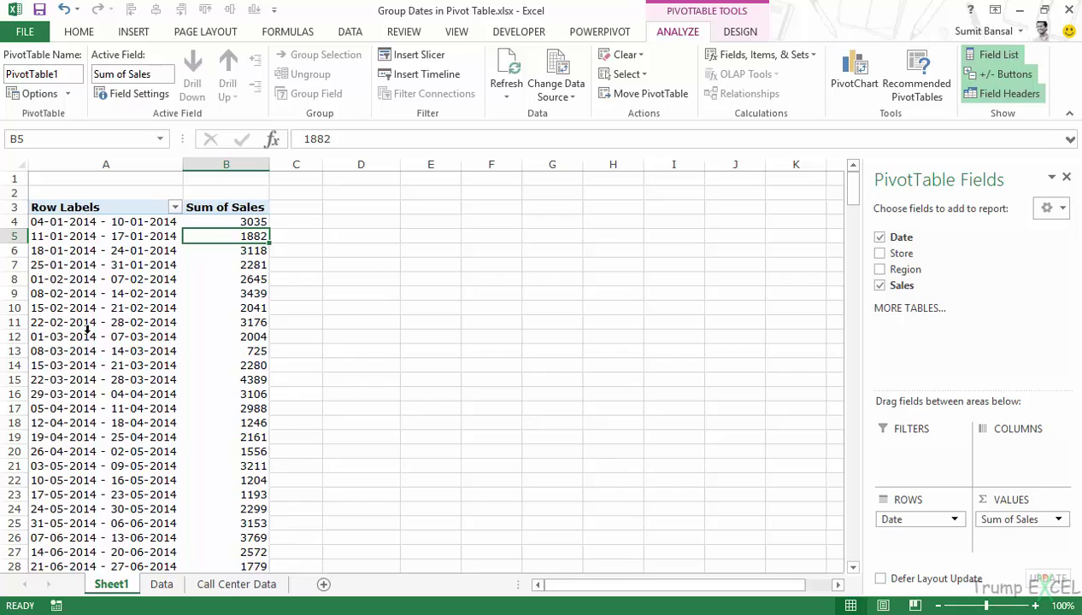
pyautogui.moveTo(92, 227); pyautogui.dragTo(90, 227)
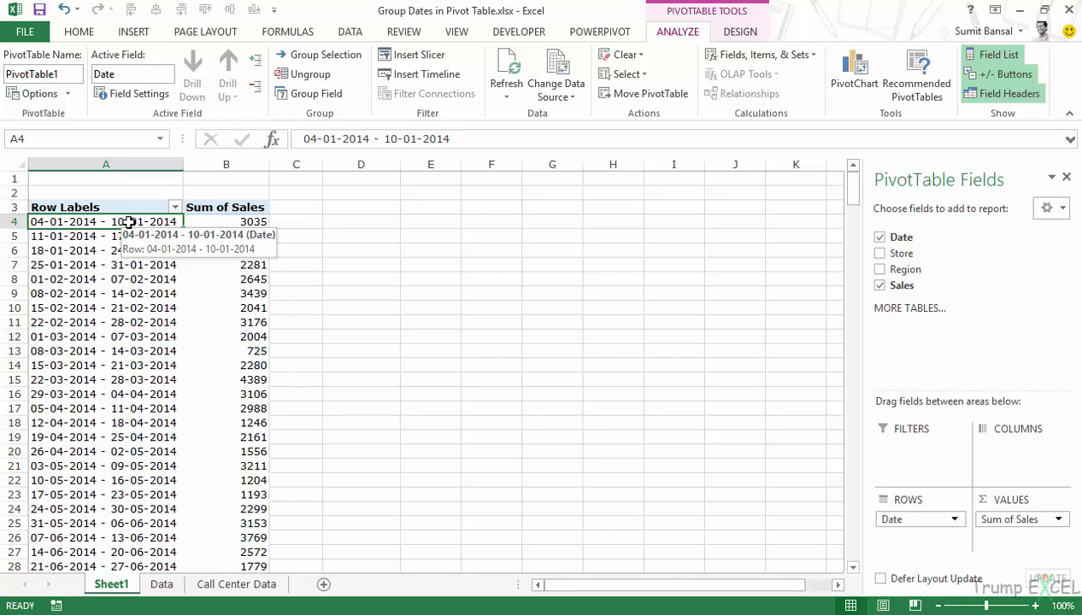
# - Change the grouping start date to Monday 30-12-2013, keeping 7-day ranges
pyautogui.click(315, 54)
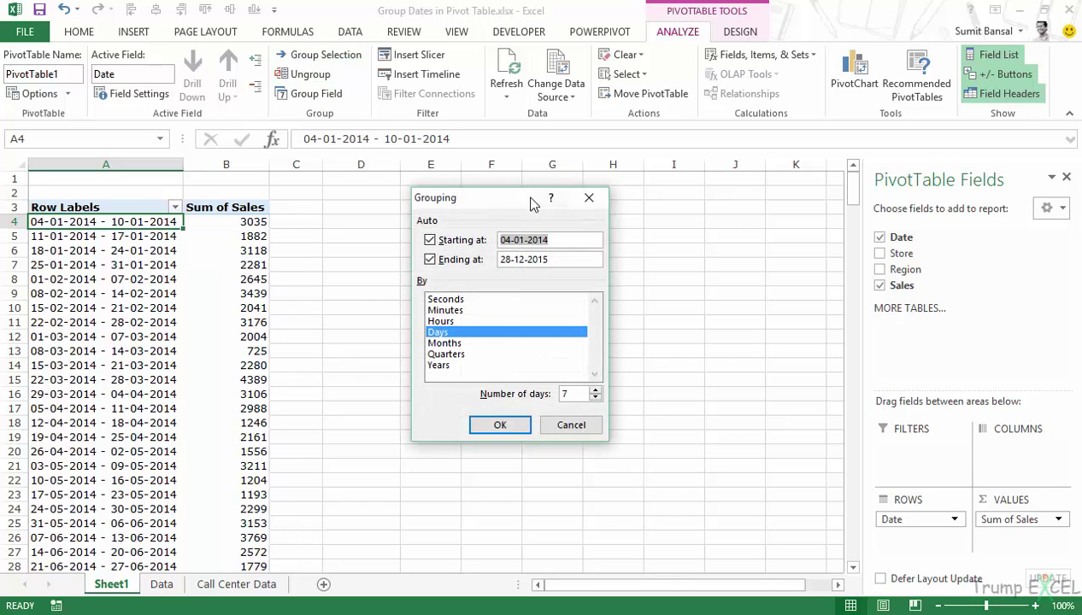
pyautogui.moveTo(530, 202); pyautogui.dragTo(478, 202)
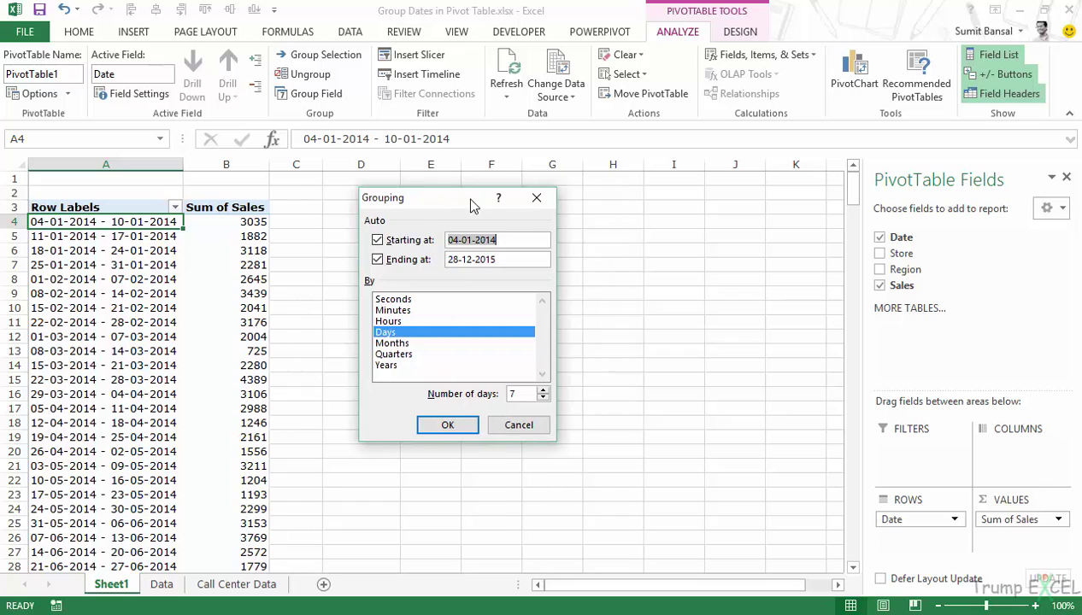
pyautogui.click(487, 242)
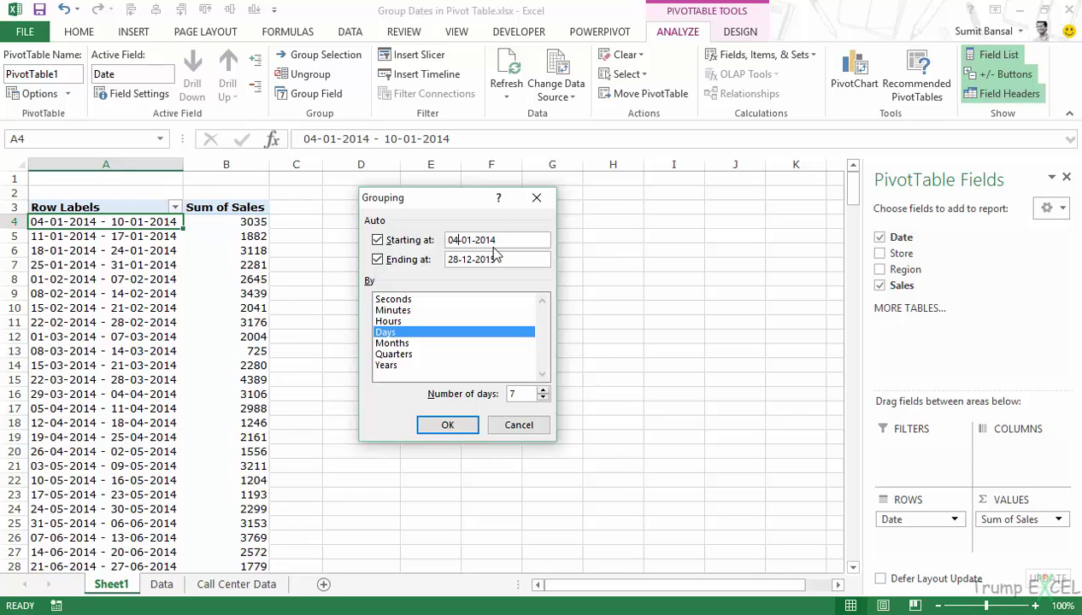
pyautogui.press('BackSpace')
pyautogui.press('BackSpace')
pyautogui.write('30')
pyautogui.click(431, 427)
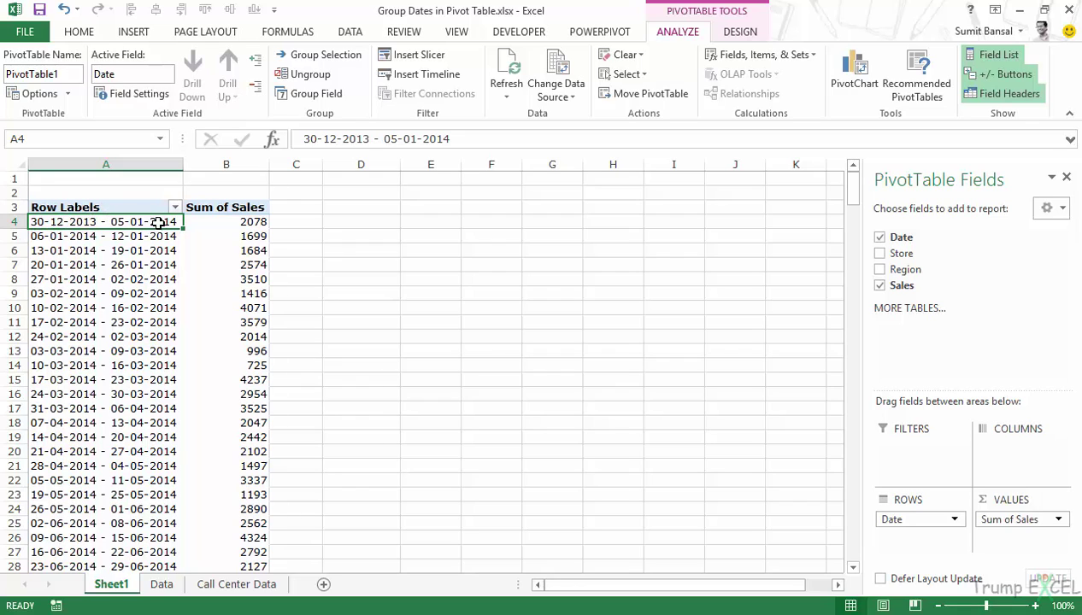
# - Check the first two Monday-start weekly ranges, then switch to the Call Center Data sheet
pyautogui.click(63, 237)
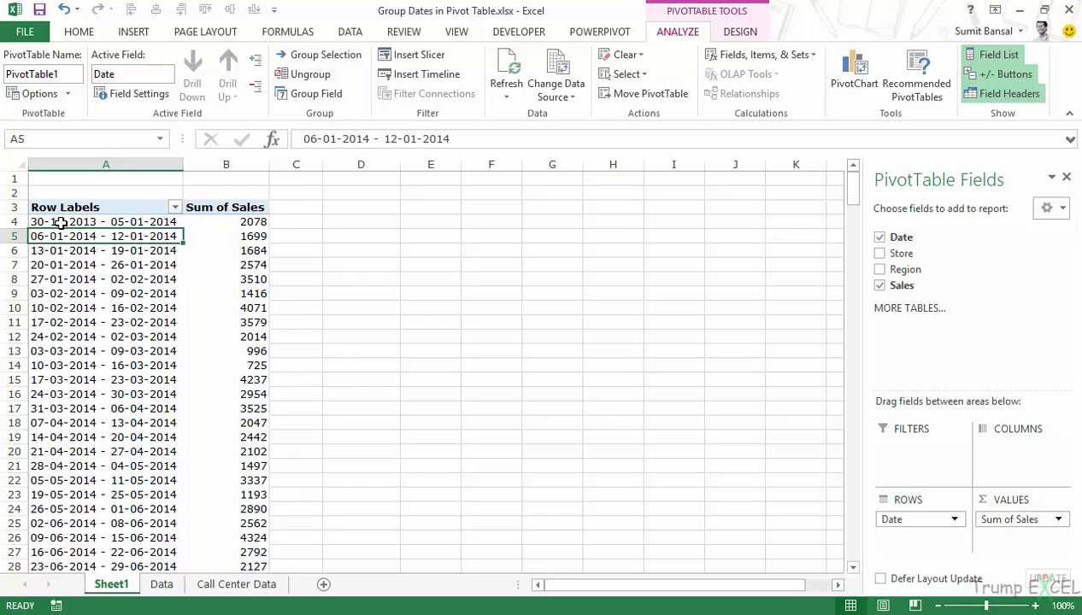
pyautogui.click(136, 222)
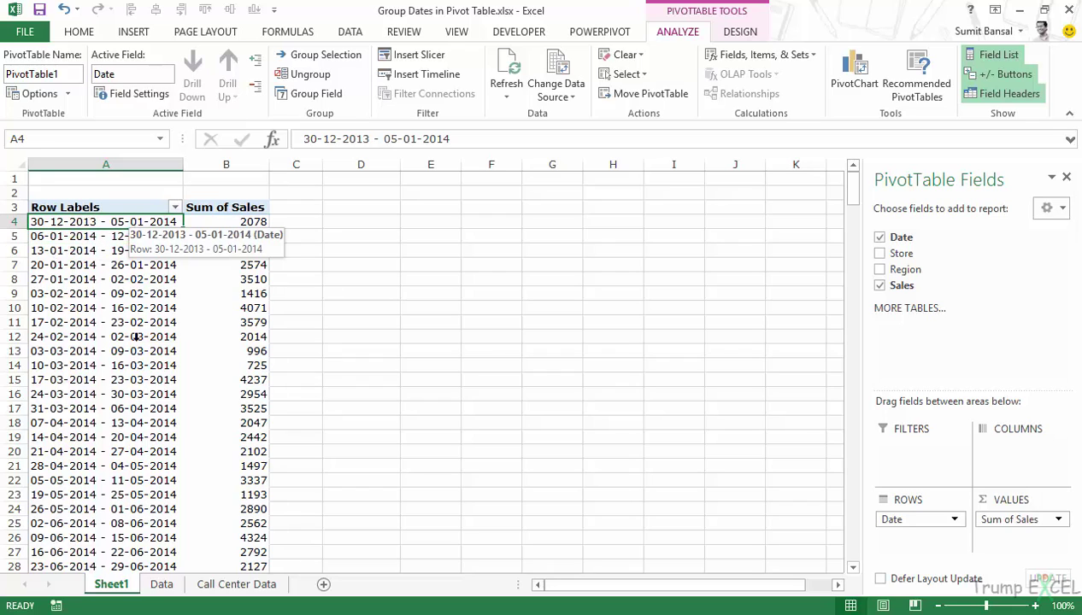
pyautogui.click(231, 585)
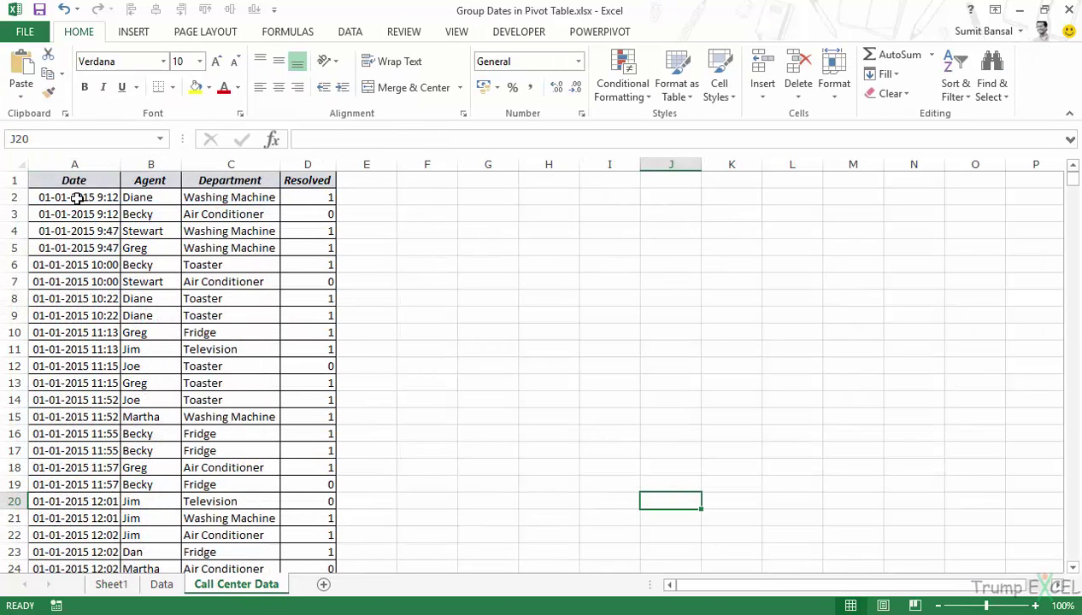
pyautogui.moveTo(77, 198); pyautogui.dragTo(76, 244)
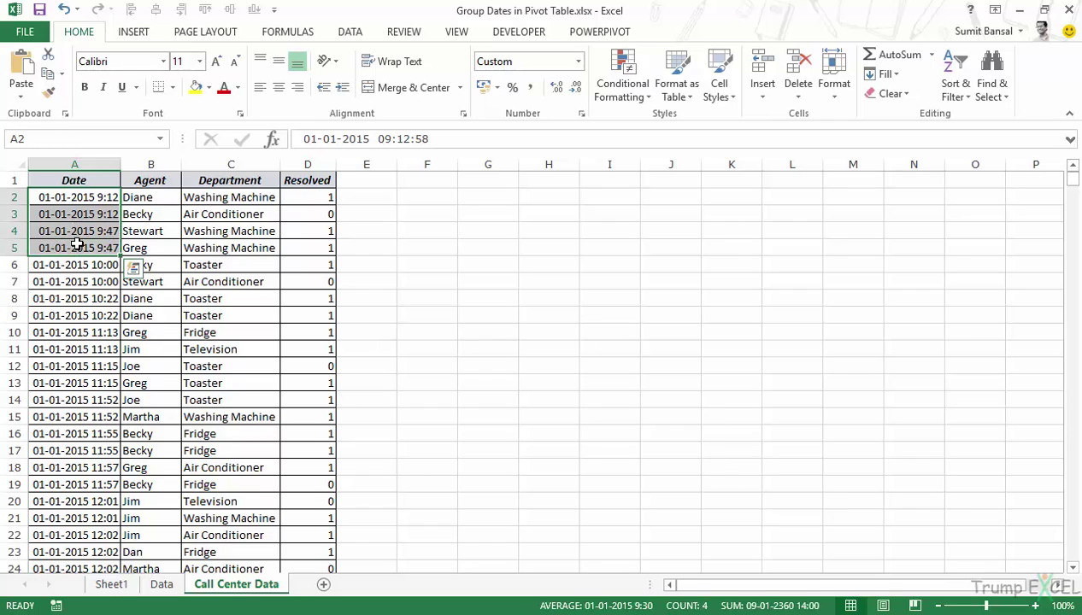
pyautogui.click(147, 199)
pyautogui.click(231, 198)
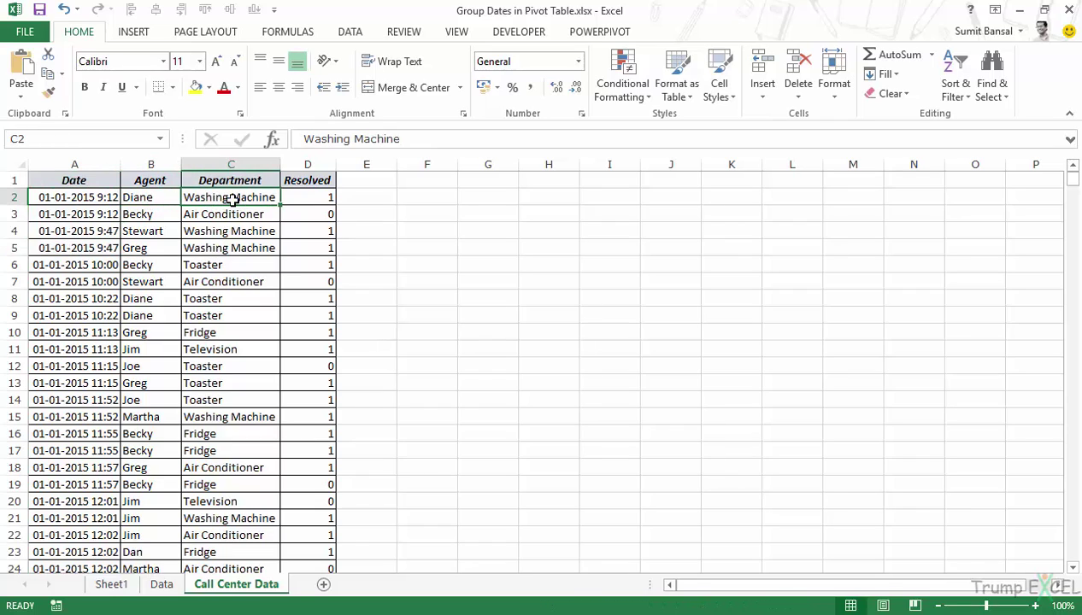
pyautogui.click(303, 198)
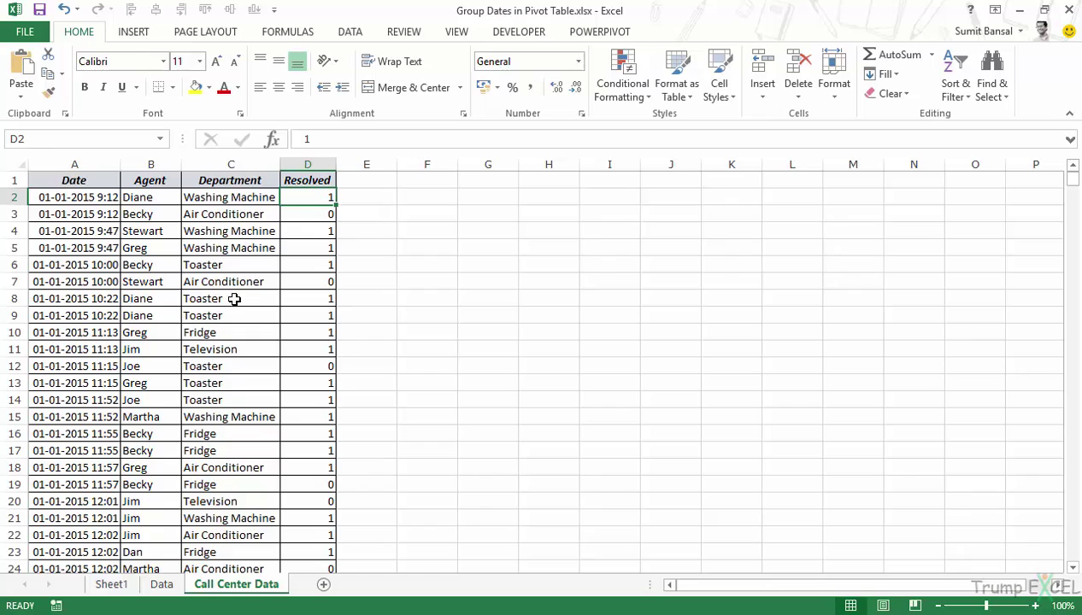
pyautogui.click(87, 247)
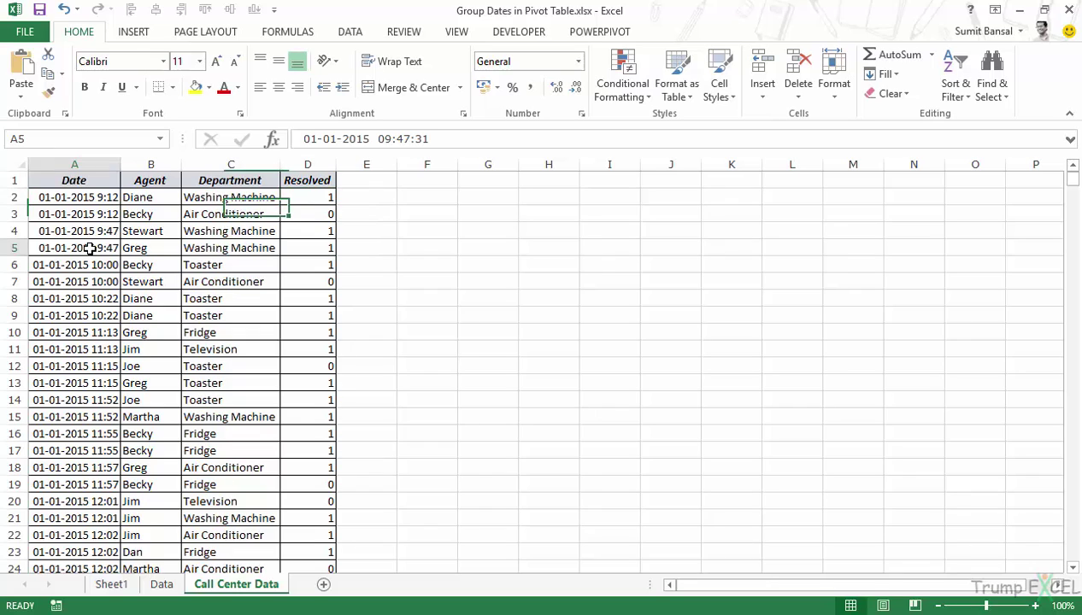
# - Build a pivot table on a new sheet with call Date as rows and Sum of Resolved as values
pyautogui.click(130, 32)
pyautogui.click(23, 75)
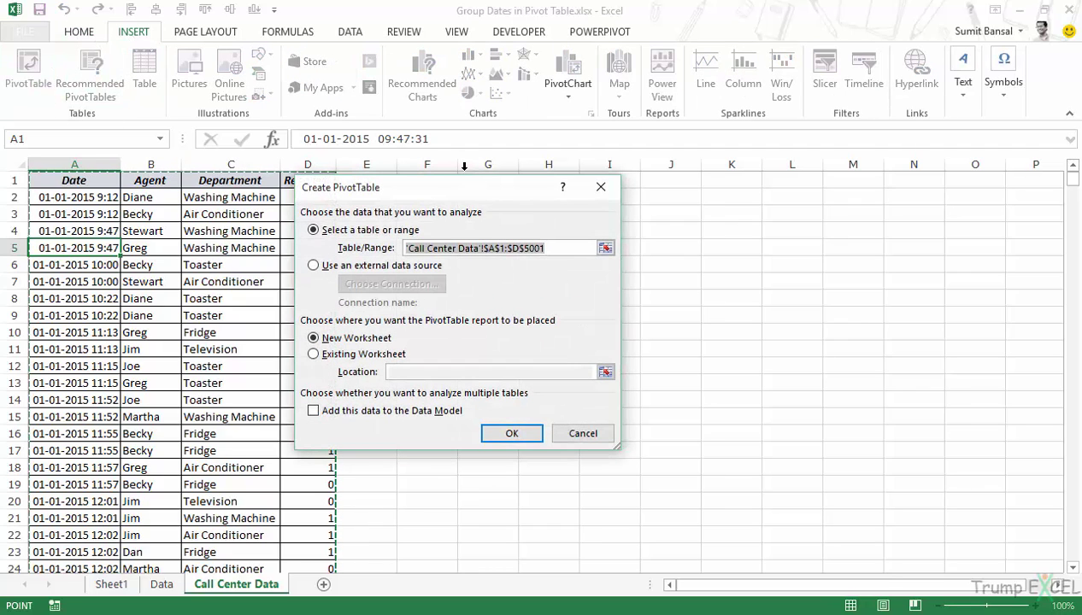
pyautogui.click(604, 440)
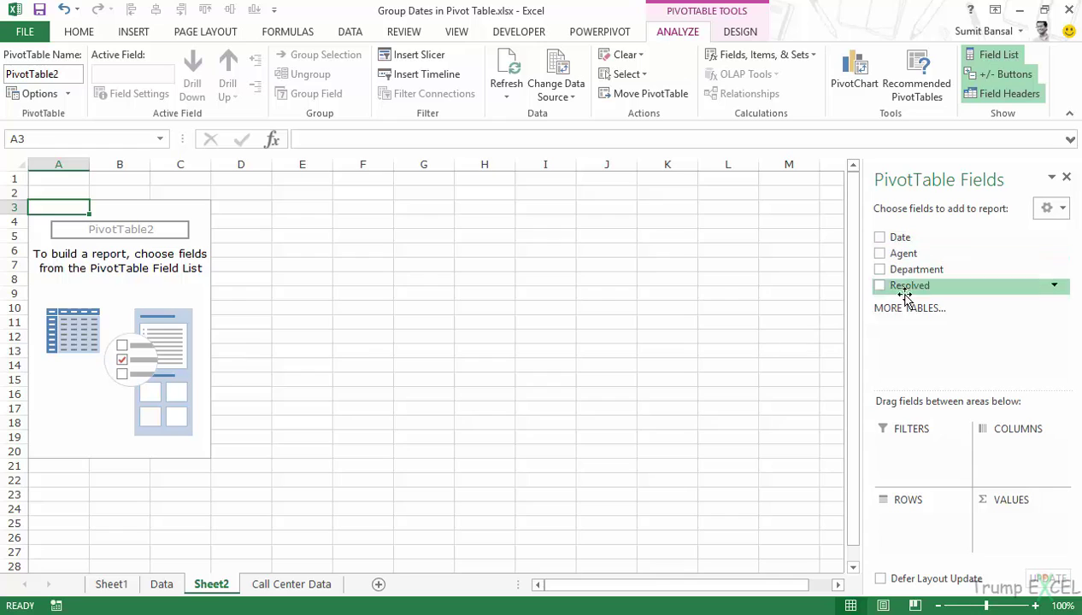
pyautogui.moveTo(901, 242); pyautogui.dragTo(910, 535)
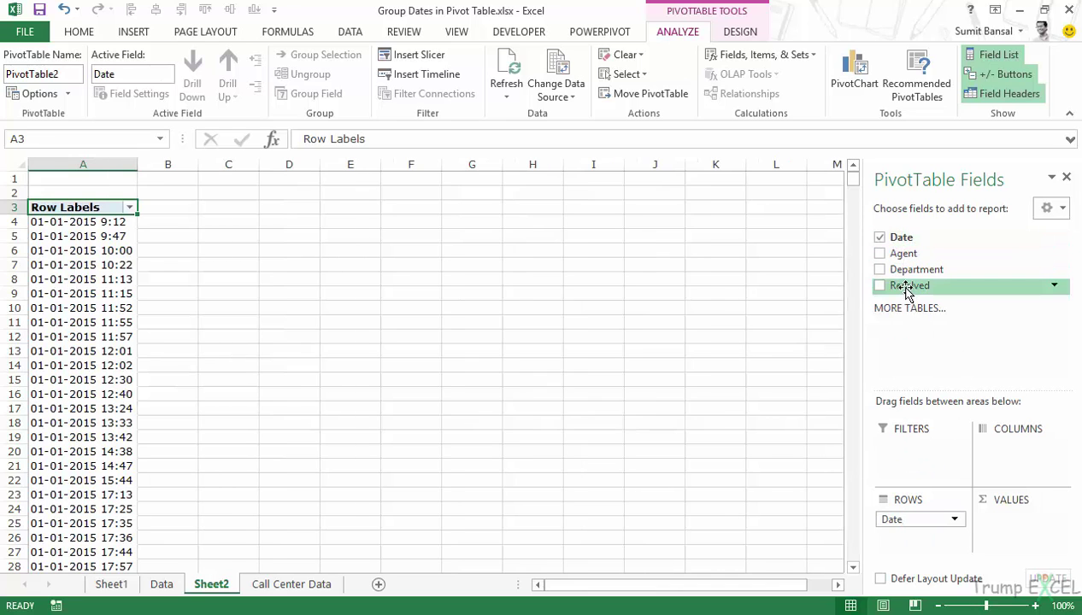
pyautogui.moveTo(906, 286); pyautogui.dragTo(1017, 523)
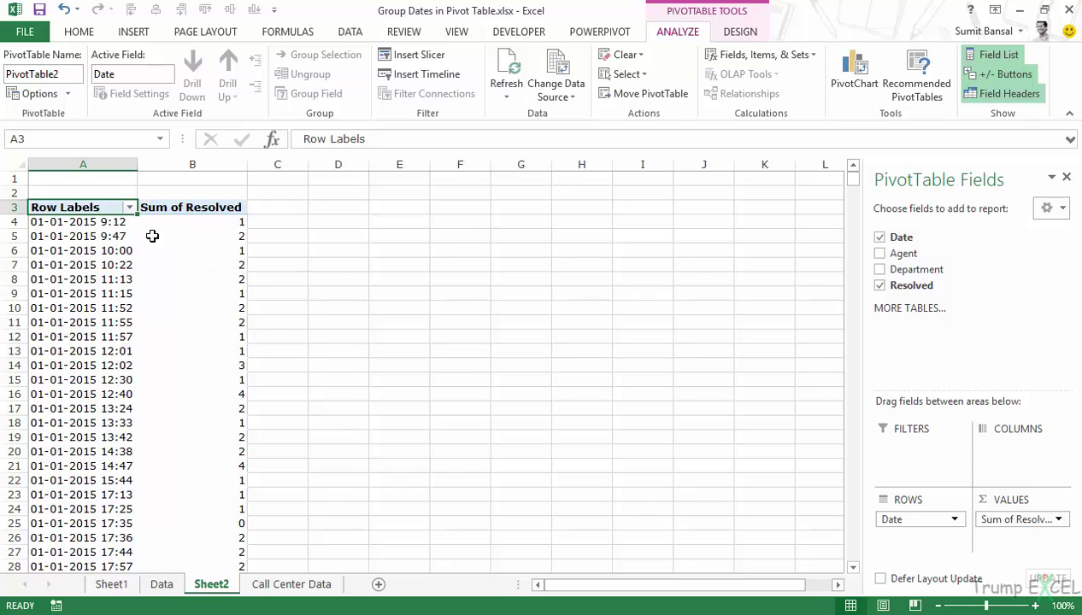
pyautogui.click(72, 237)
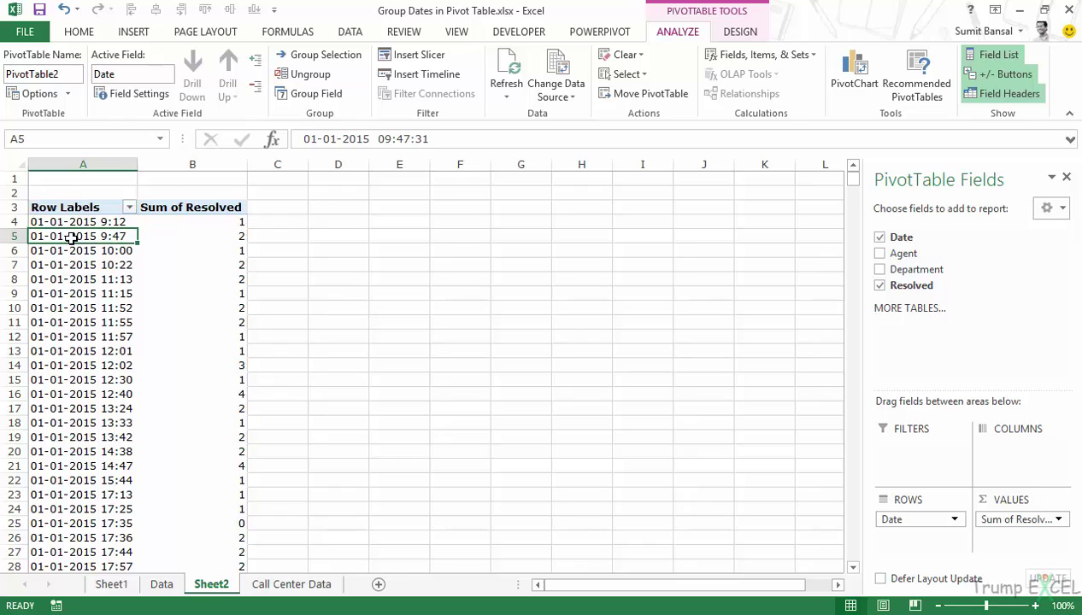
# - Group the call dates by Hours only, with Months deselected
pyautogui.click(338, 58)
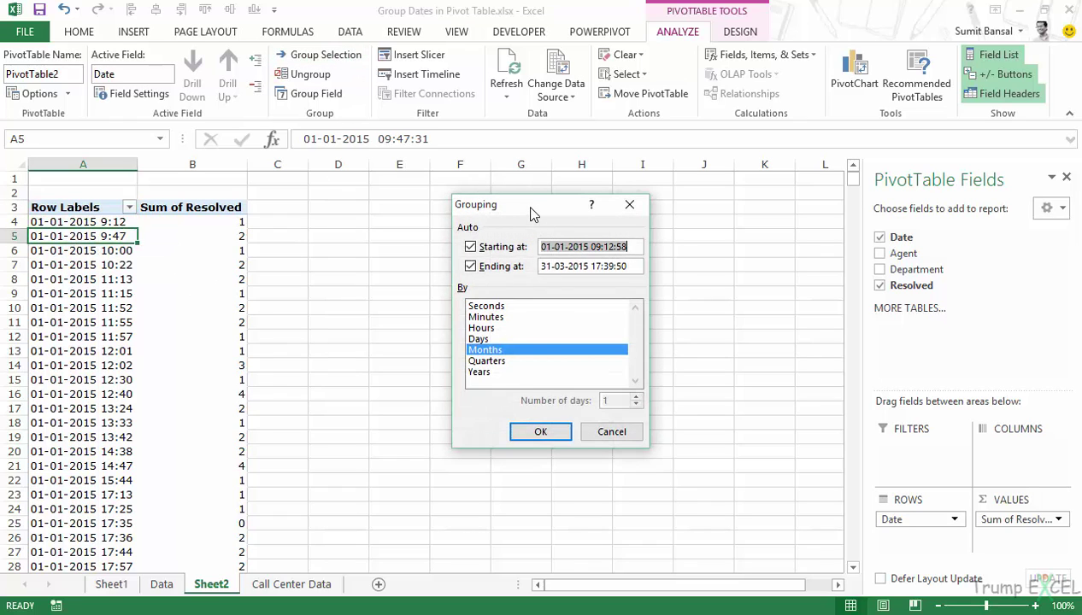
pyautogui.moveTo(529, 215); pyautogui.dragTo(488, 215)
pyautogui.click(445, 350)
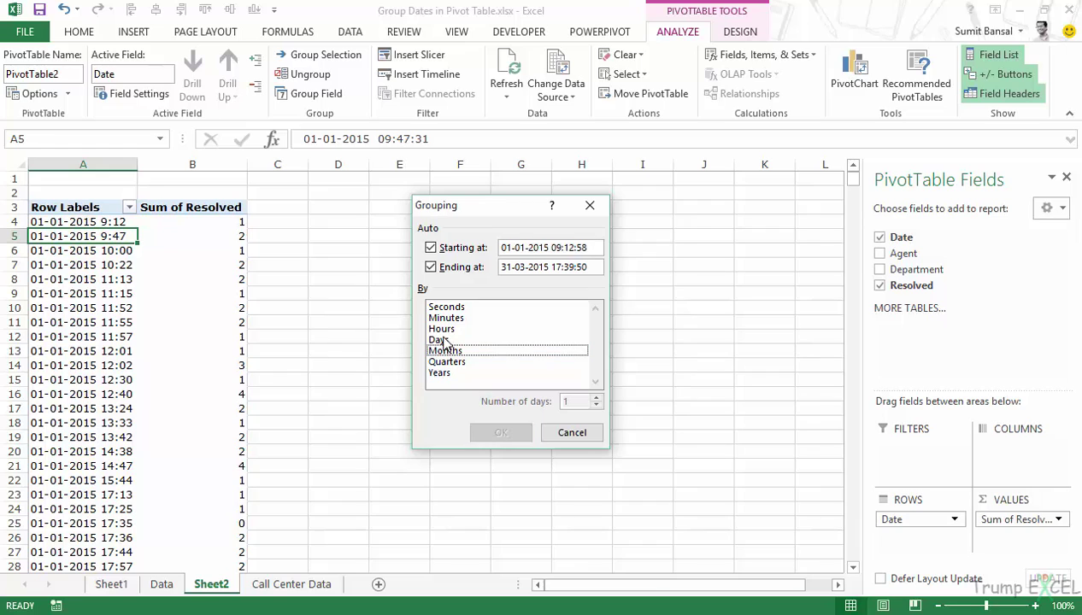
pyautogui.click(443, 330)
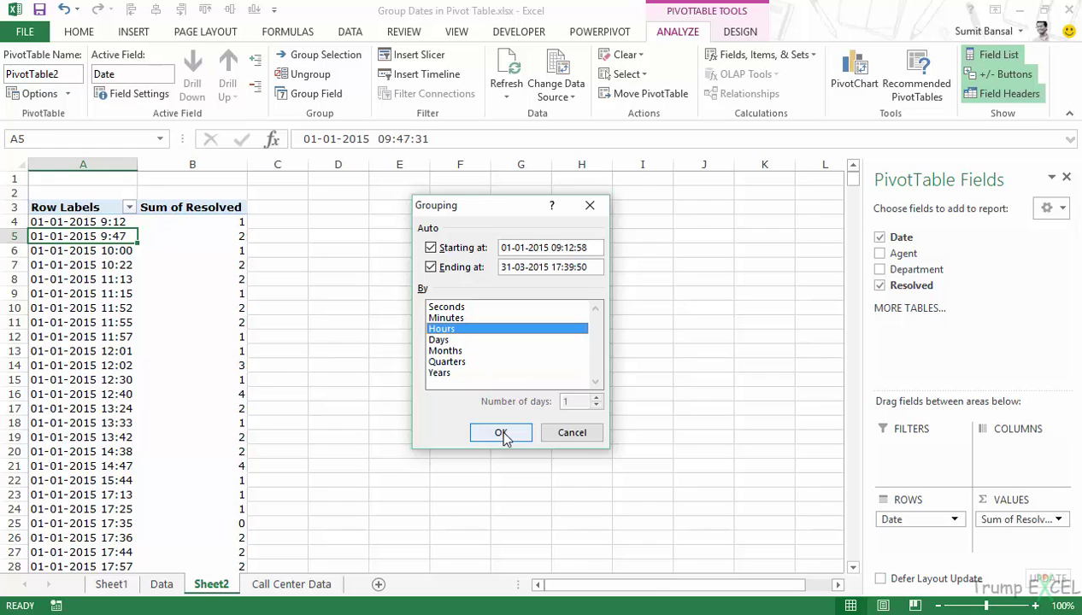
pyautogui.click(502, 434)
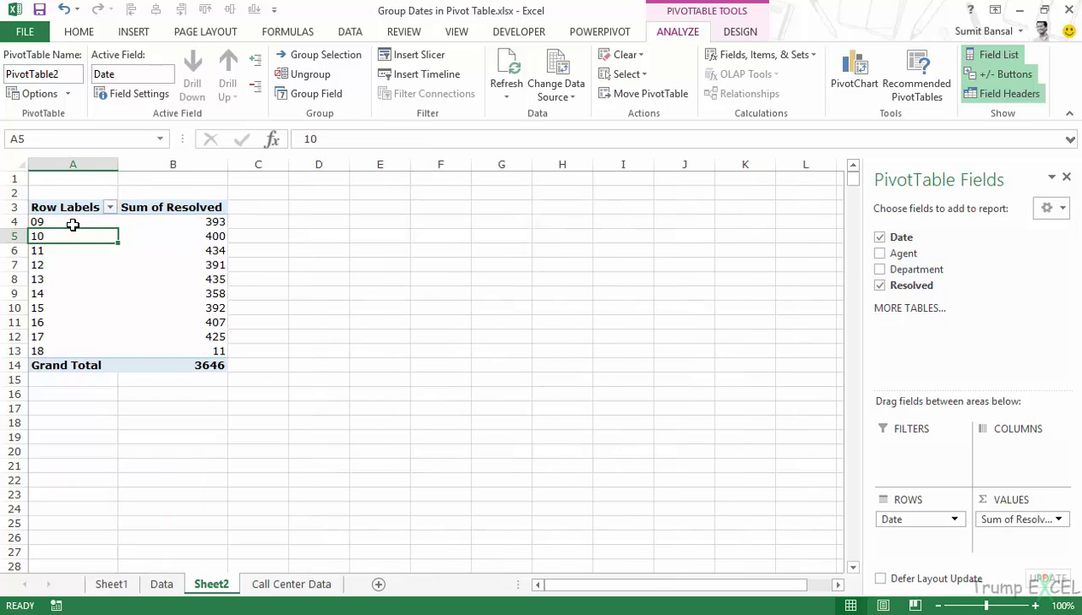
# - Review the hourly resolved counts, from 393 at hour 09 down to 11 at hour 18
pyautogui.moveTo(73, 222); pyautogui.dragTo(73, 338)
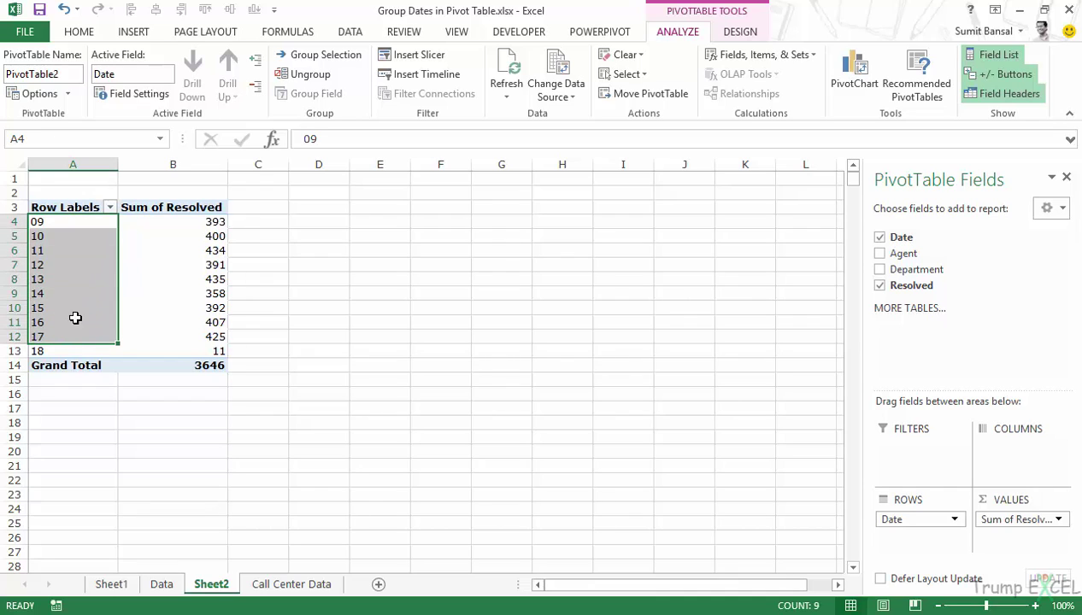
pyautogui.click(72, 223)
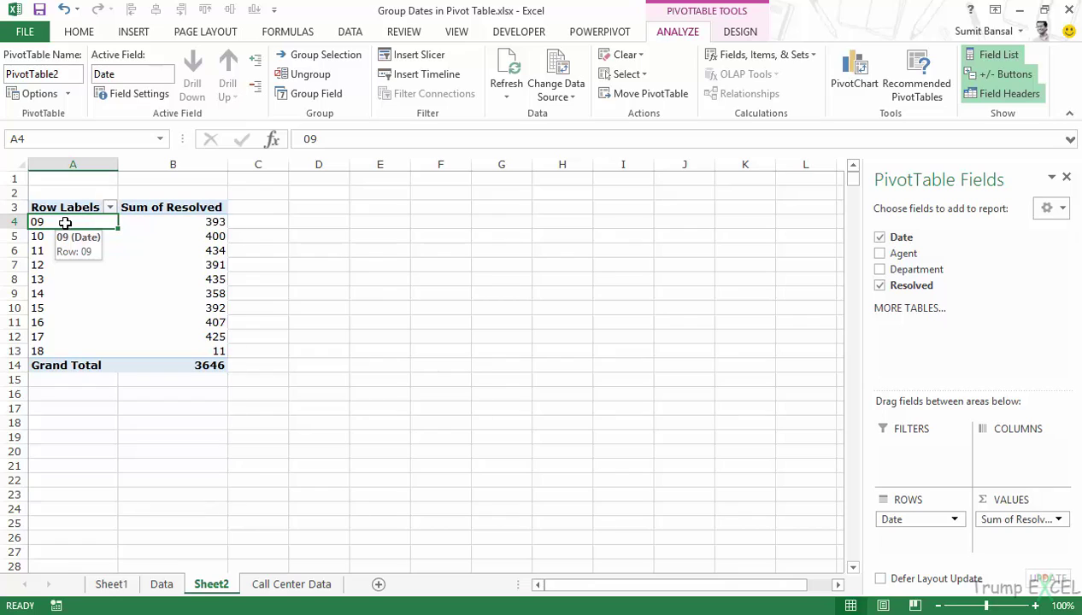
pyautogui.click(206, 221)
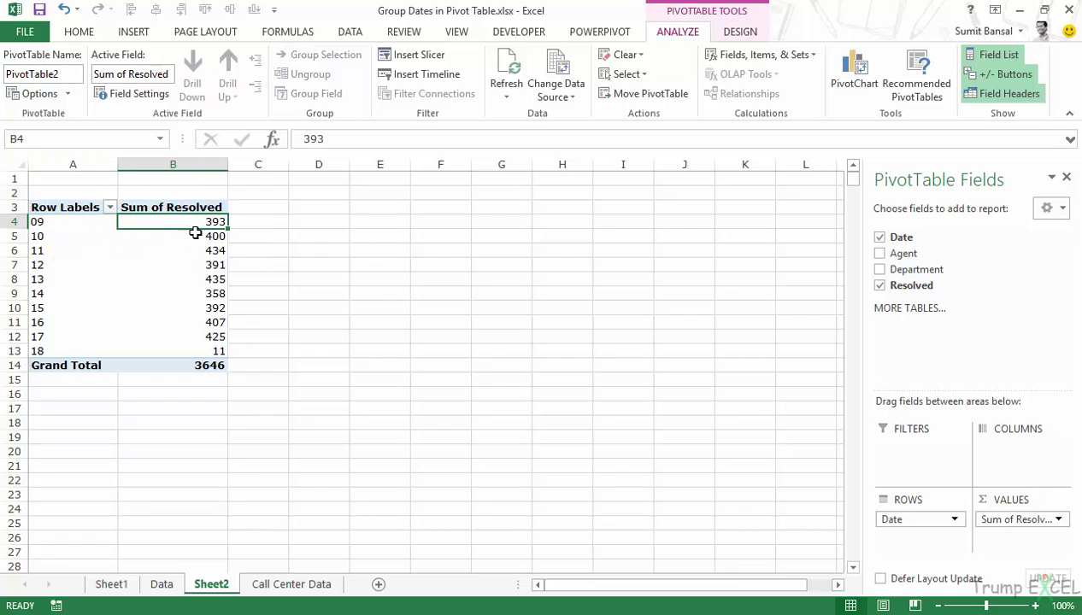
pyautogui.click(47, 235)
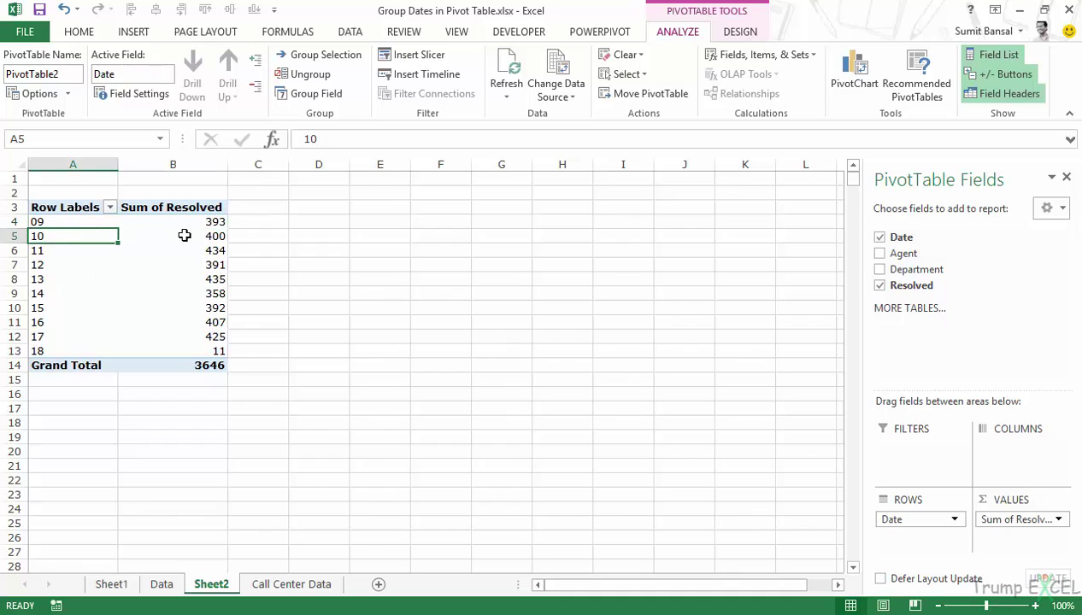
pyautogui.click(196, 236)
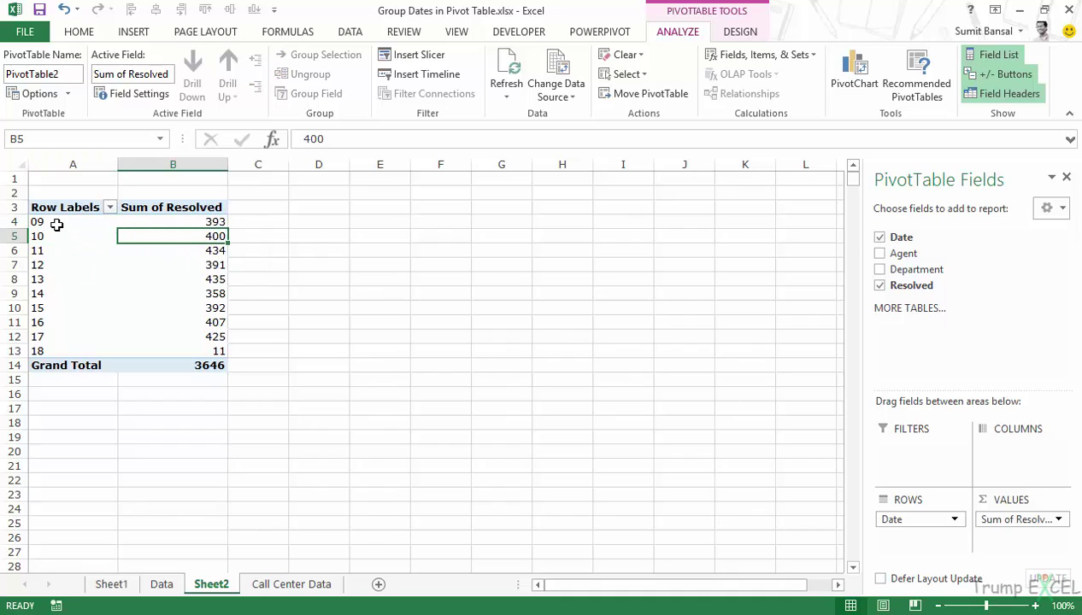
pyautogui.moveTo(55, 222); pyautogui.dragTo(60, 350)
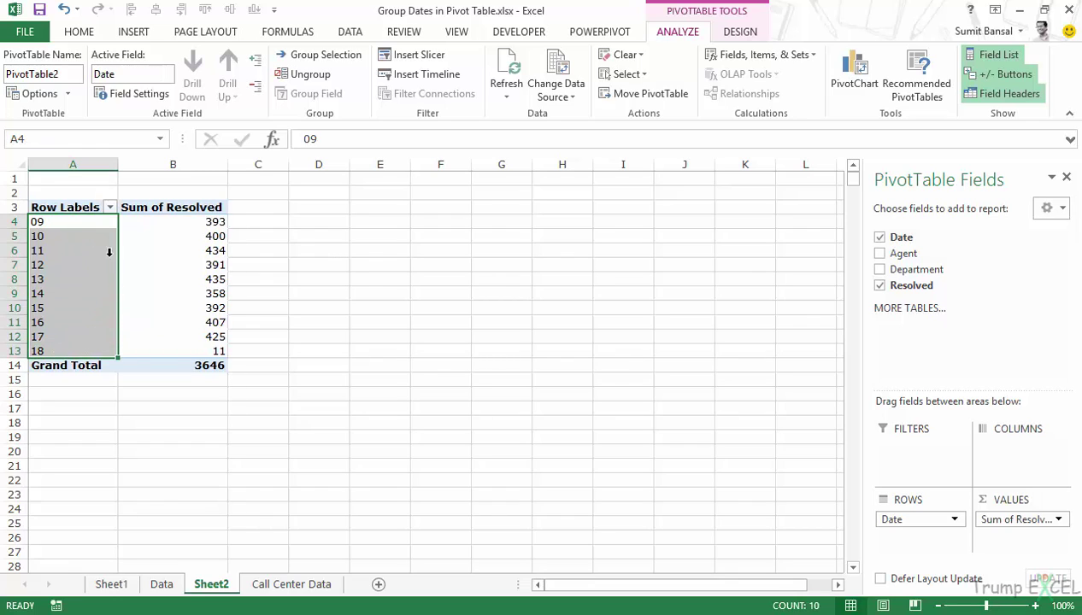
pyautogui.click(41, 350)
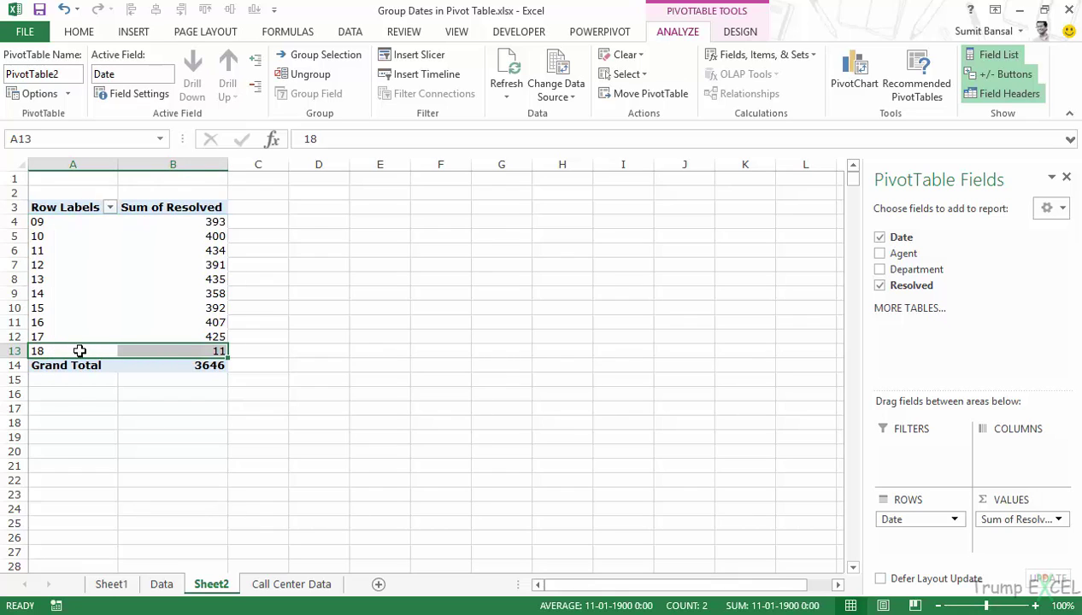
pyautogui.click(218, 350)
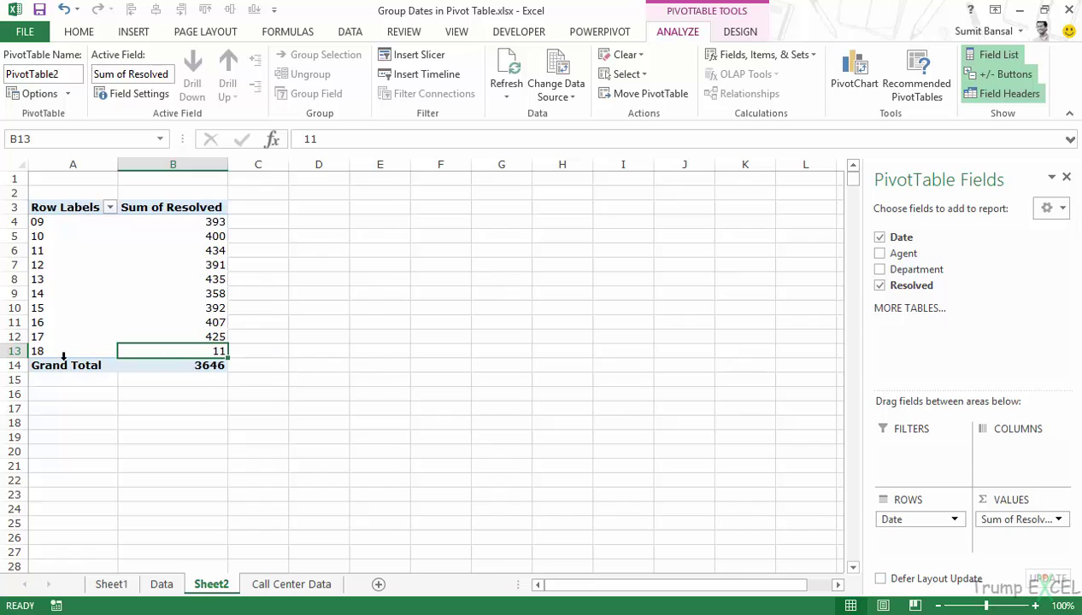